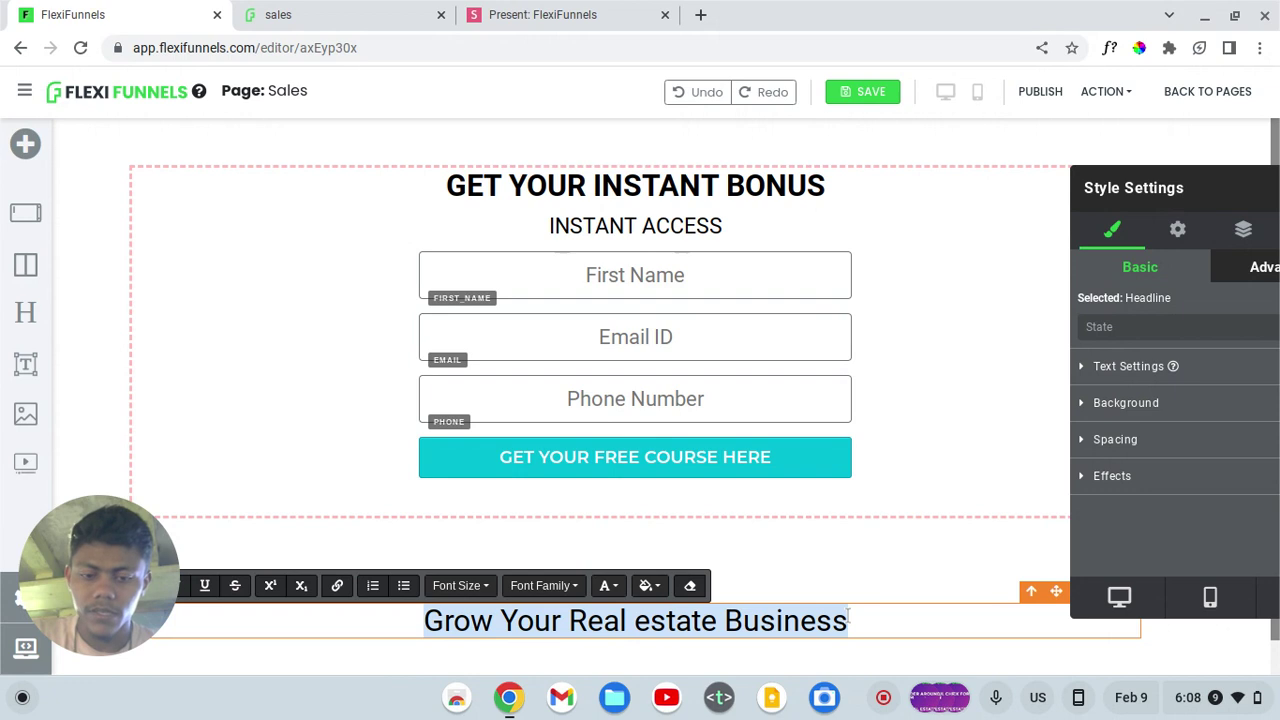
- Change the font family of the "Grow Your Real estate Business" headline to Montserrat
{"action": "left_click_drag", "start_coordinate": [1195, 175], "coordinate": [1000, 148]}
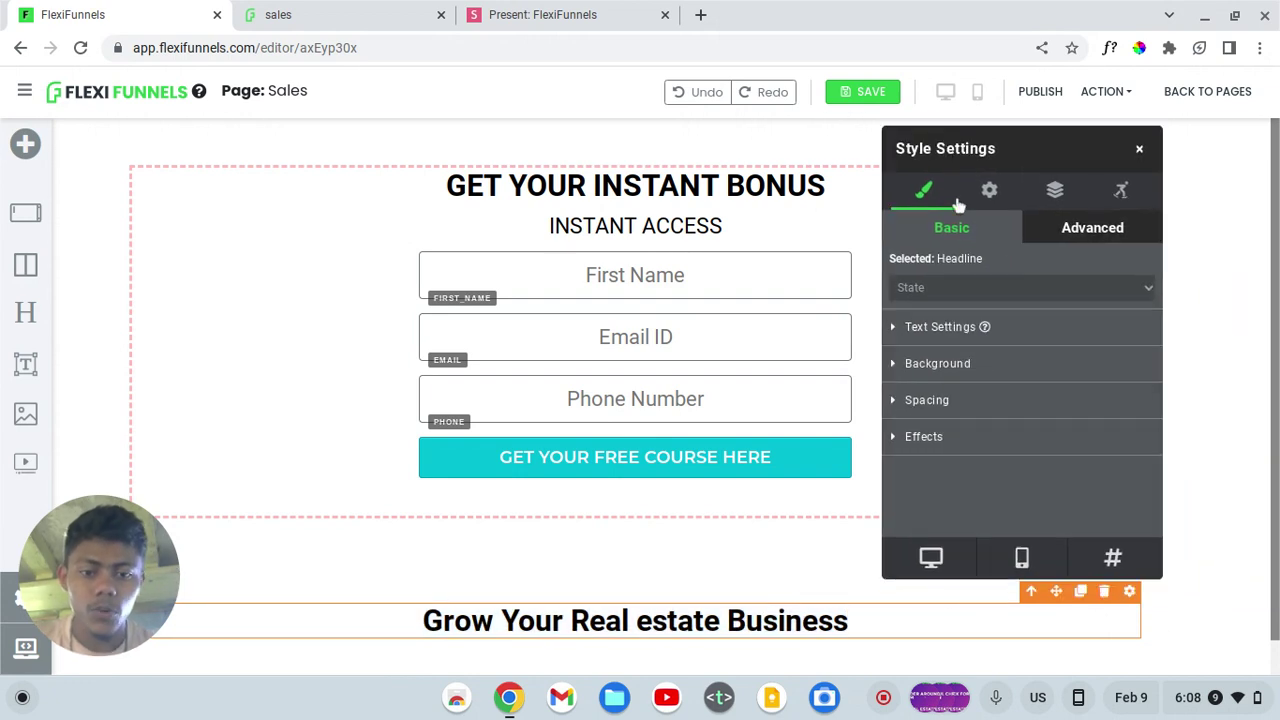
{"action": "left_click", "coordinate": [684, 627]}
{"action": "triple_click", "coordinate": [684, 627]}
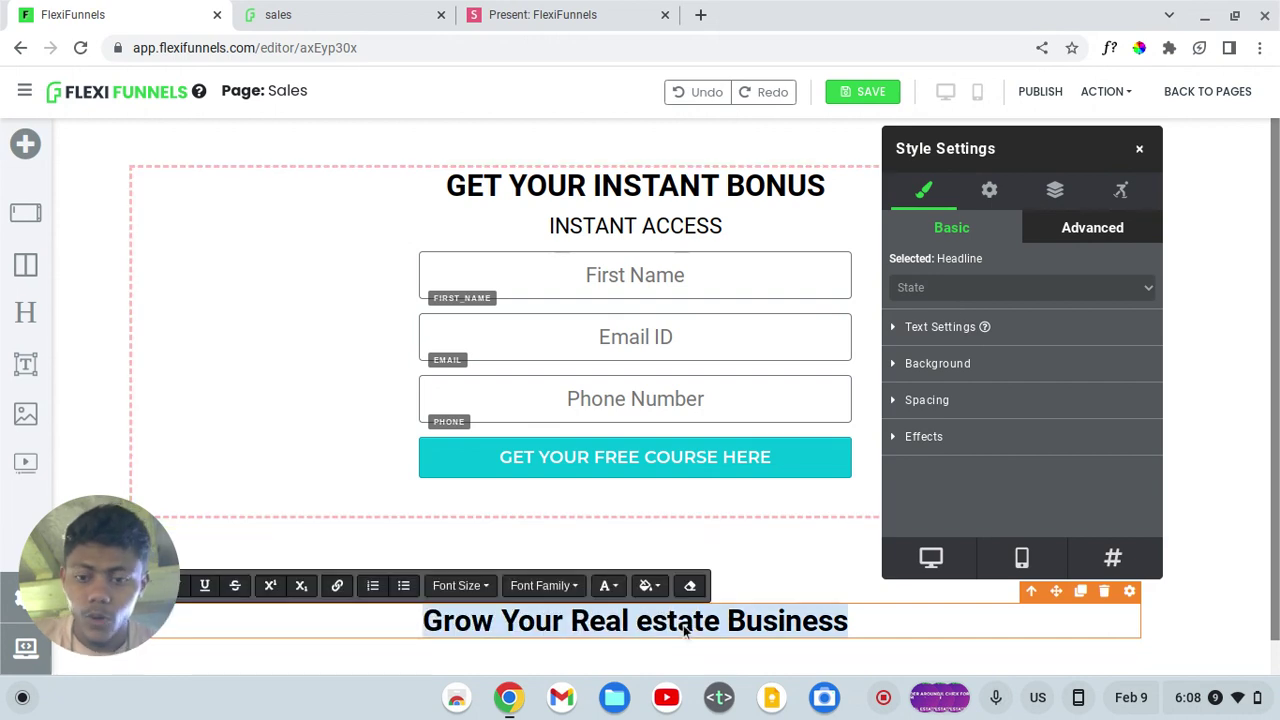
{"action": "left_click", "coordinate": [566, 594]}
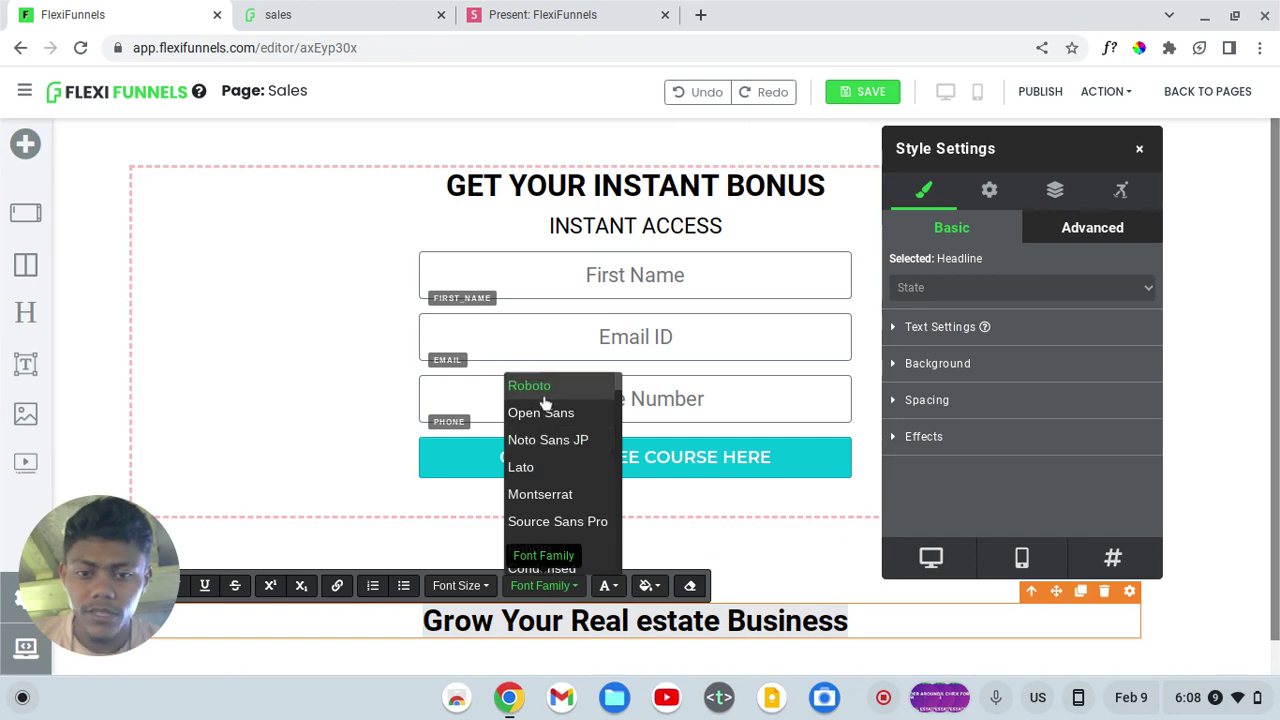
{"action": "left_click", "coordinate": [566, 494]}
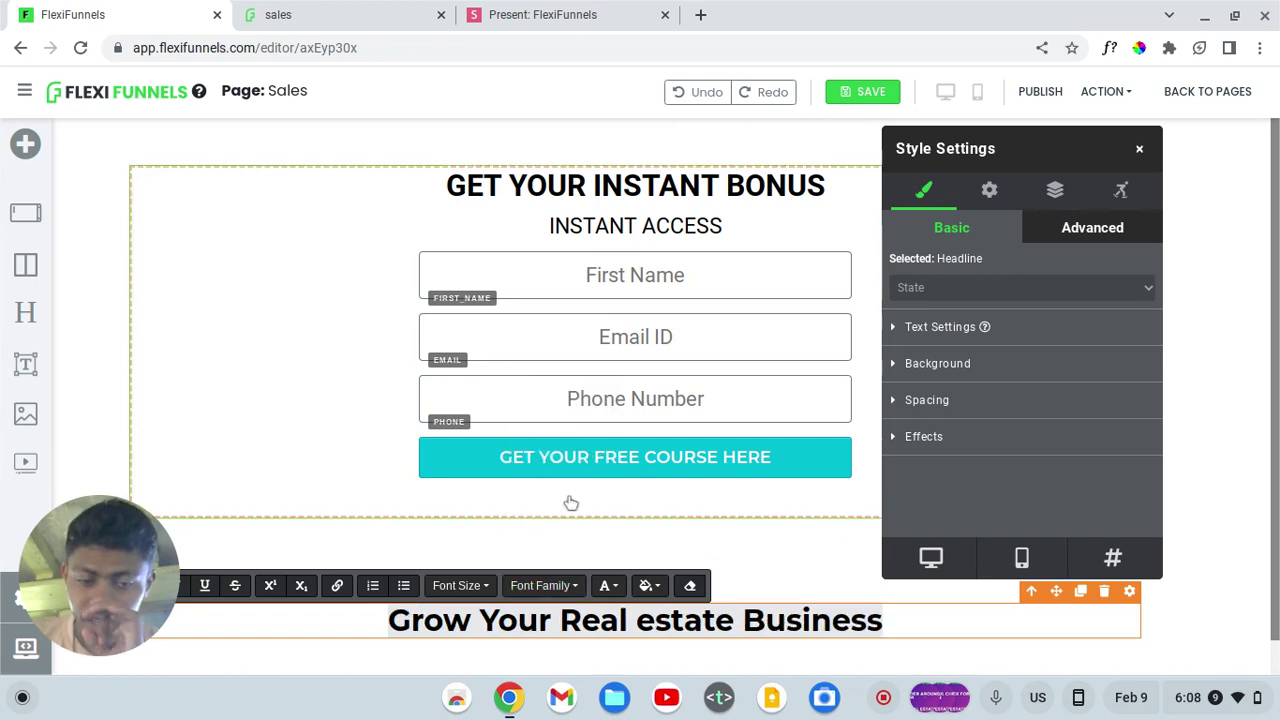
- Set the headline's font weight to Extra-Bold and its text size to 44 px
{"action": "left_click", "coordinate": [917, 332]}
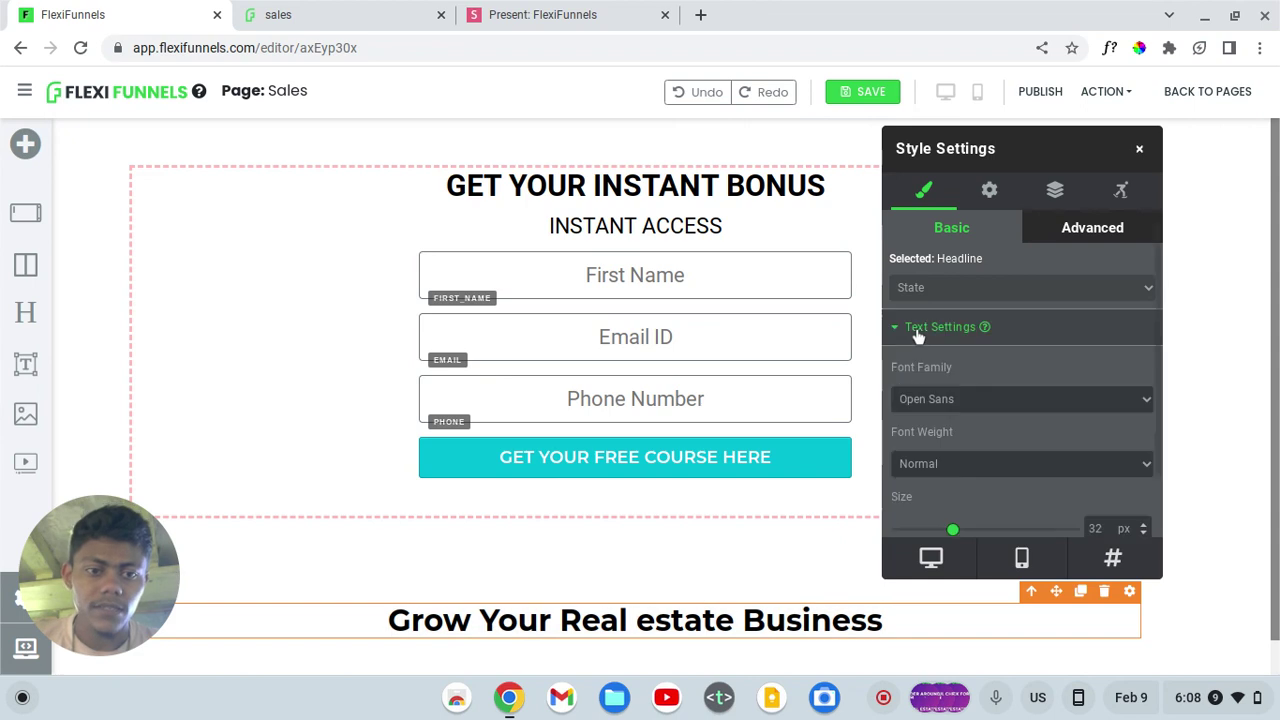
{"action": "scroll", "coordinate": [983, 390], "scroll_direction": "down", "scroll_amount": 3}
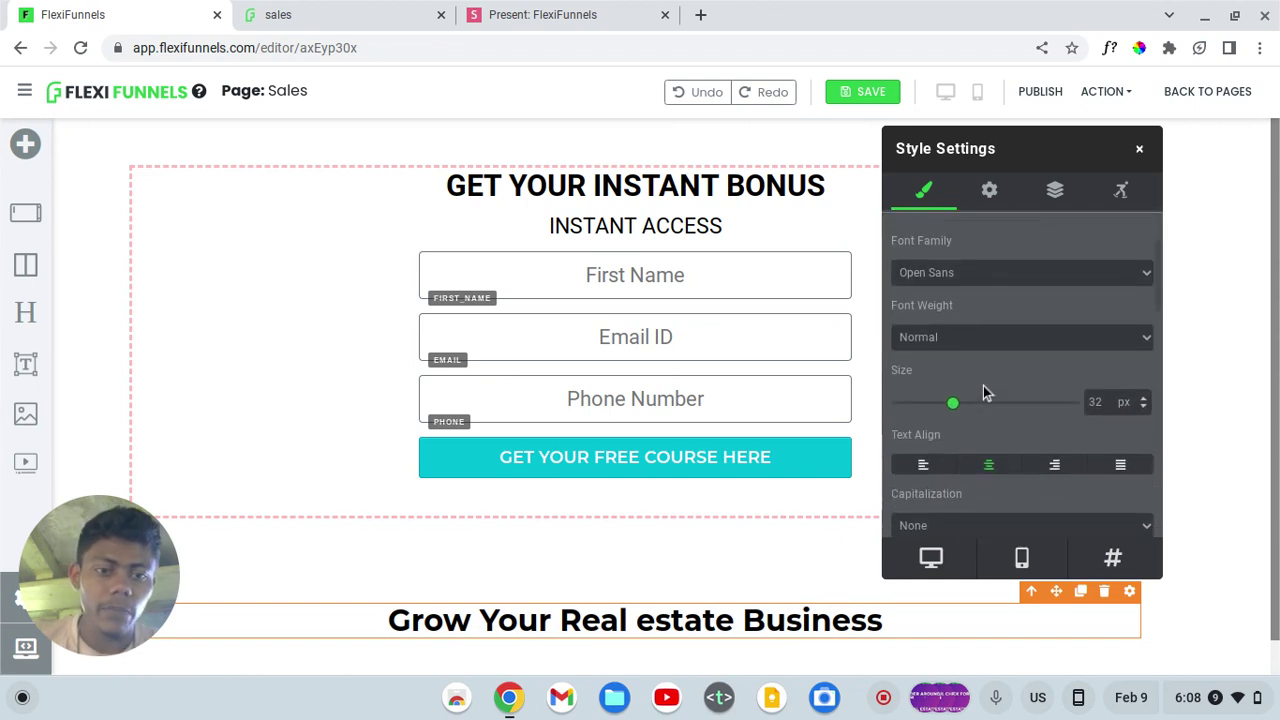
{"action": "left_click", "coordinate": [957, 341]}
{"action": "left_click", "coordinate": [951, 512]}
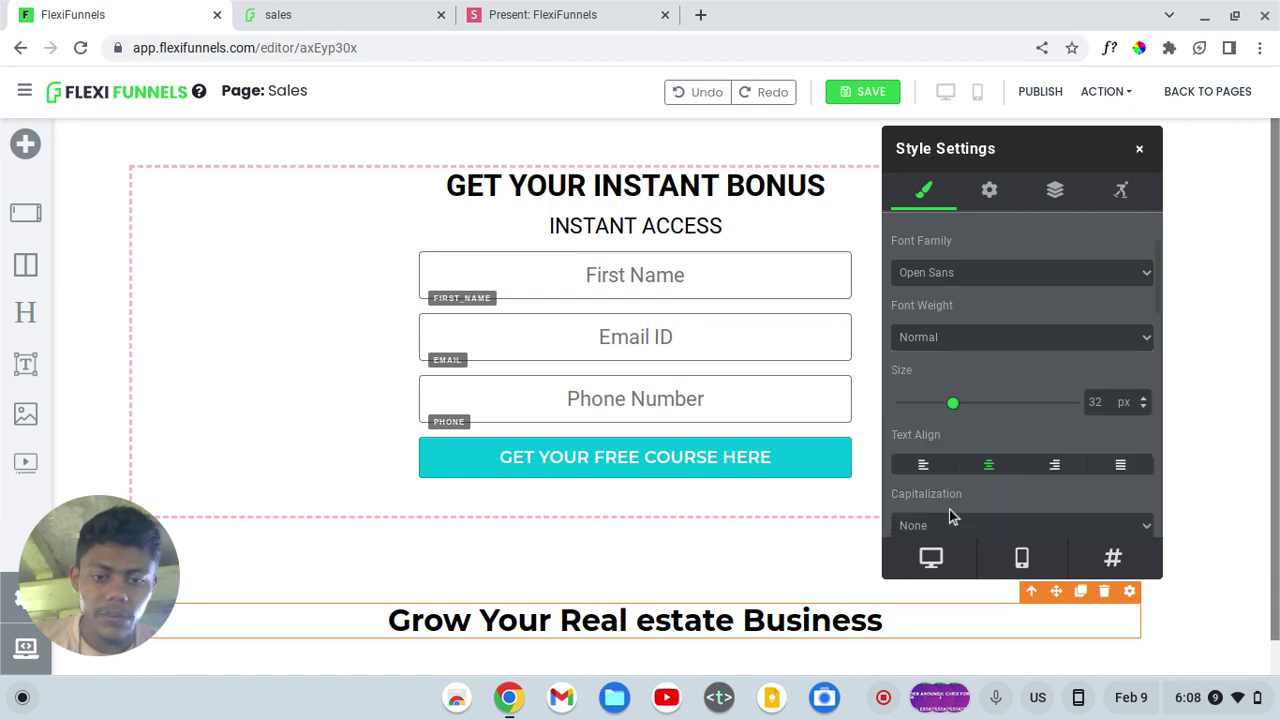
{"action": "left_click", "coordinate": [740, 619]}
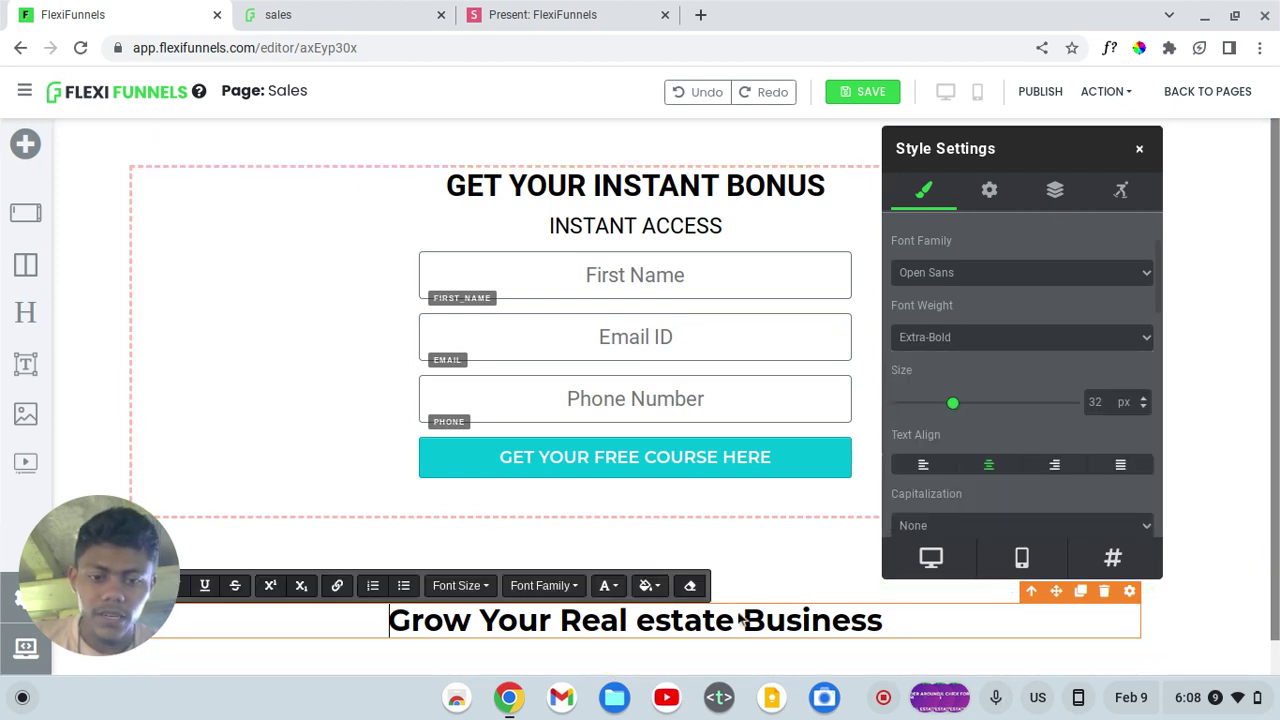
{"action": "triple_click", "coordinate": [740, 619]}
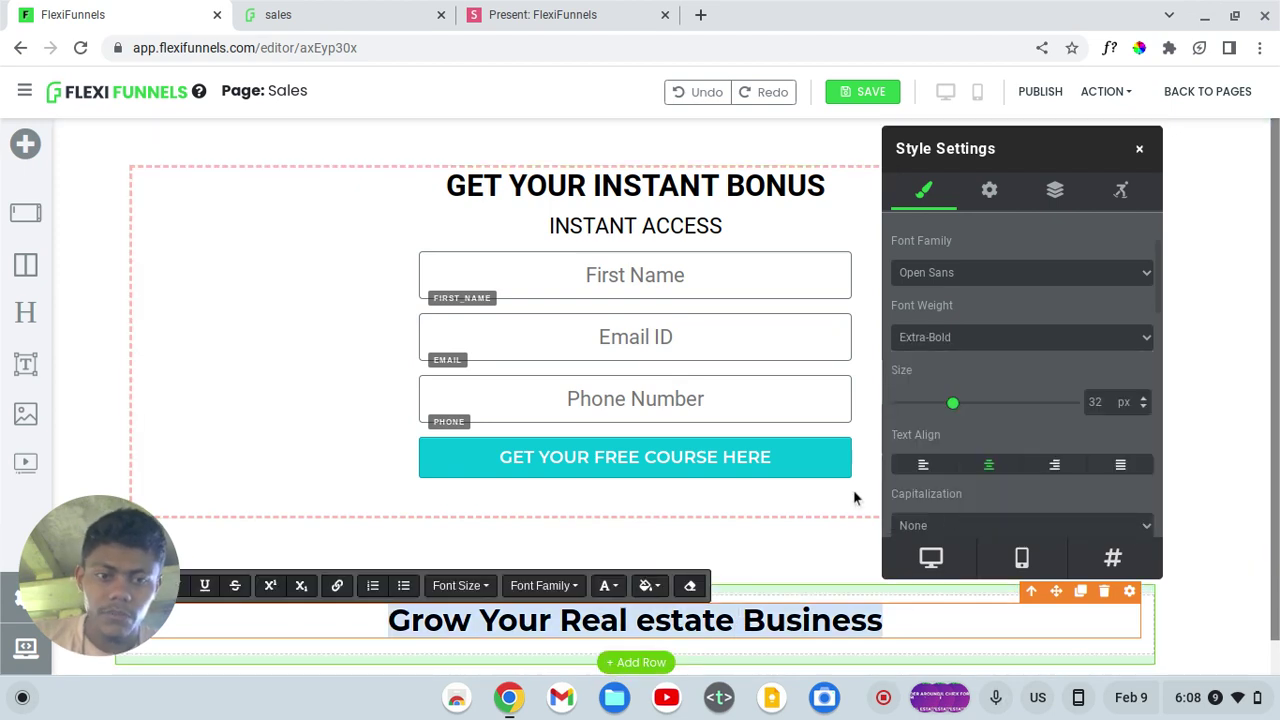
{"action": "left_click", "coordinate": [1003, 337]}
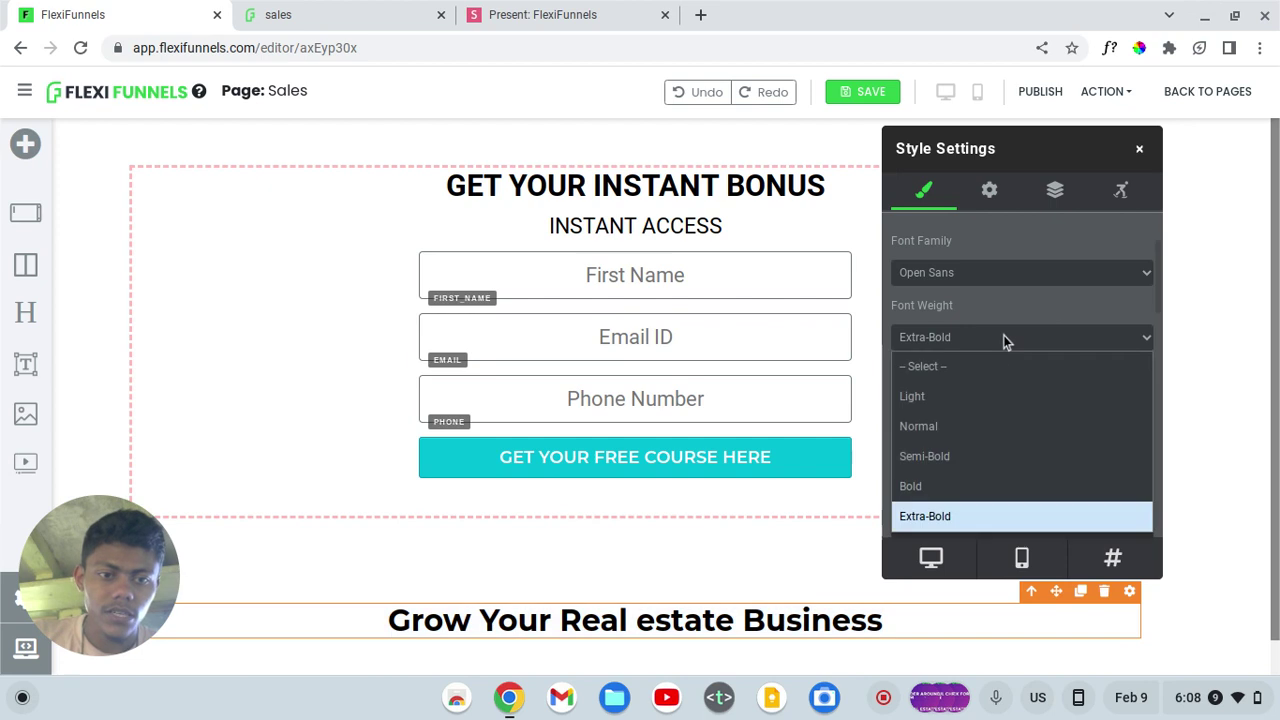
{"action": "left_click", "coordinate": [936, 516]}
{"action": "left_click_drag", "start_coordinate": [958, 407], "coordinate": [976, 416]}
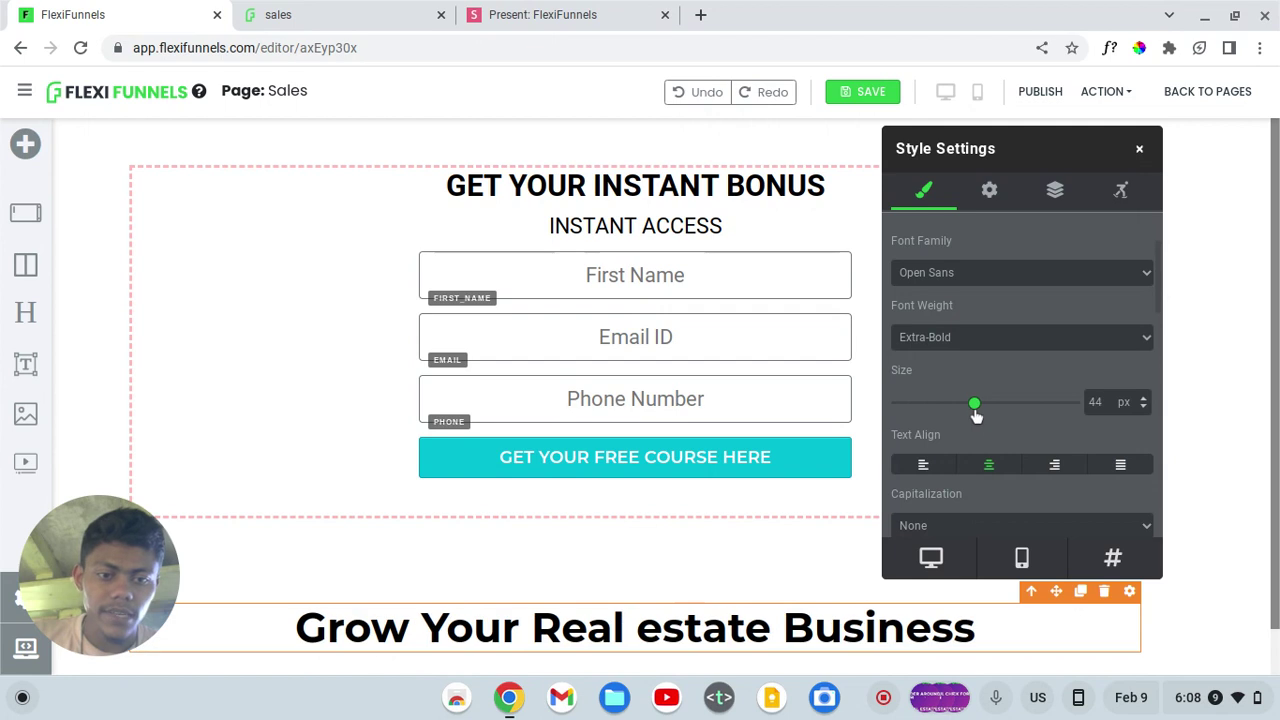
- Try left, right and justified alignment on the headline, finishing with it centered
{"action": "left_click", "coordinate": [924, 464]}
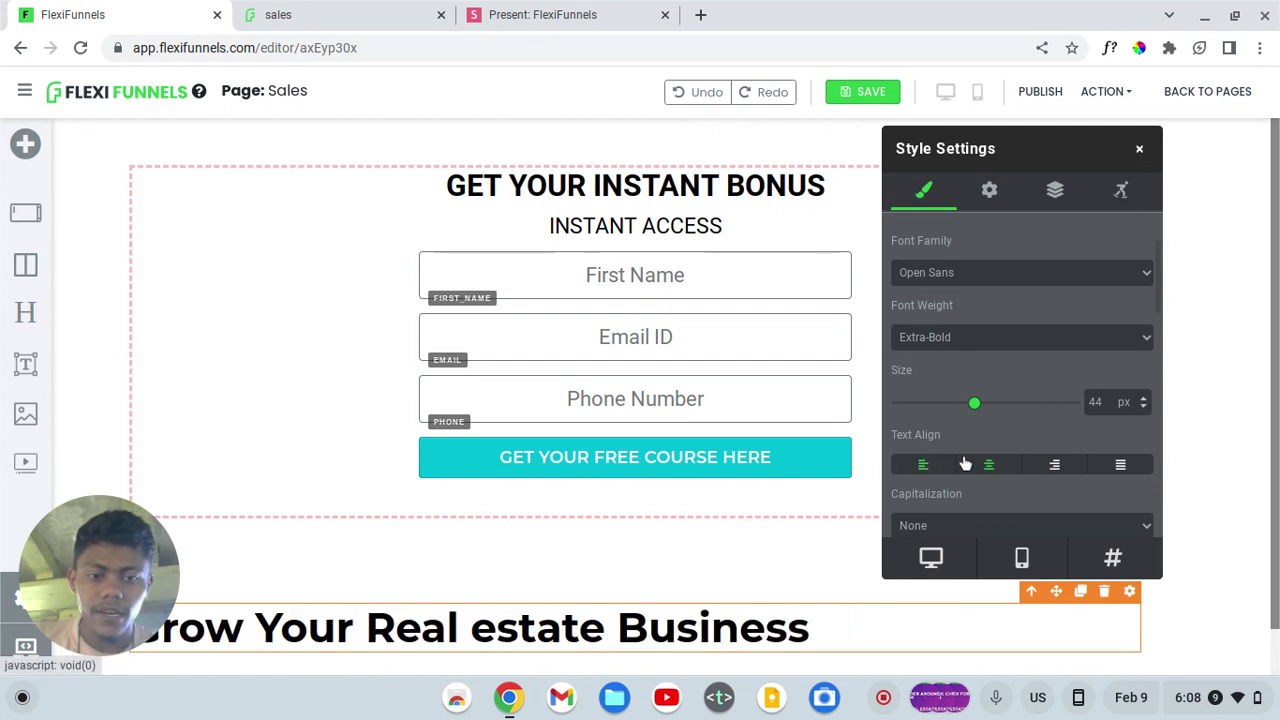
{"action": "left_click", "coordinate": [977, 464]}
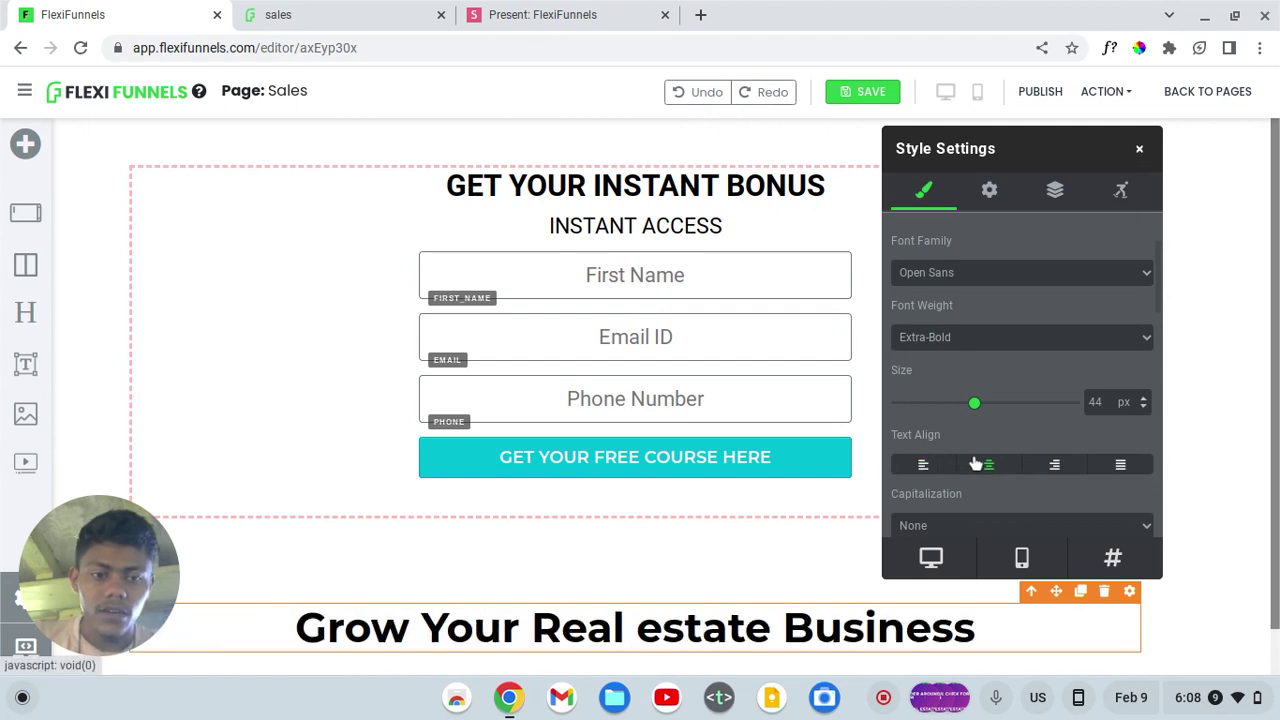
{"action": "left_click", "coordinate": [1055, 464]}
{"action": "left_click", "coordinate": [1122, 466]}
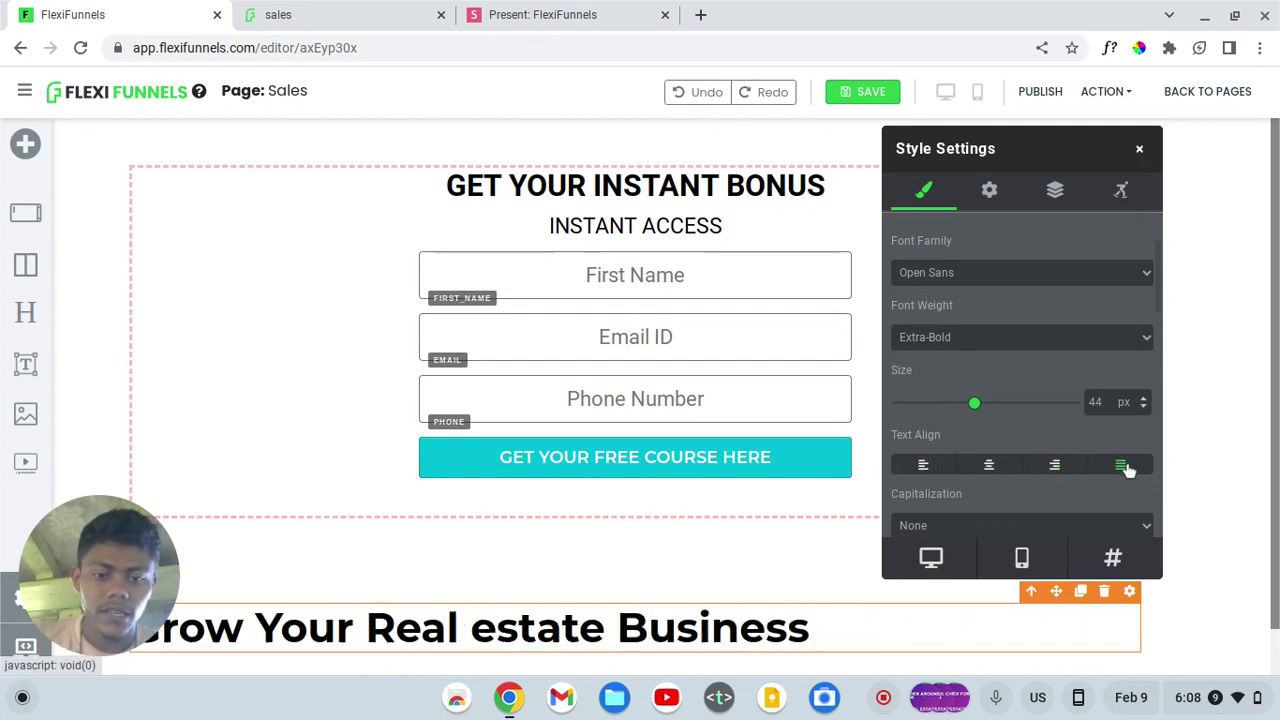
{"action": "left_click", "coordinate": [986, 464]}
- Try Uppercase on the headline text and set its capitalization to Capitalize
{"action": "scroll", "coordinate": [987, 466], "scroll_direction": "down", "scroll_amount": 3}
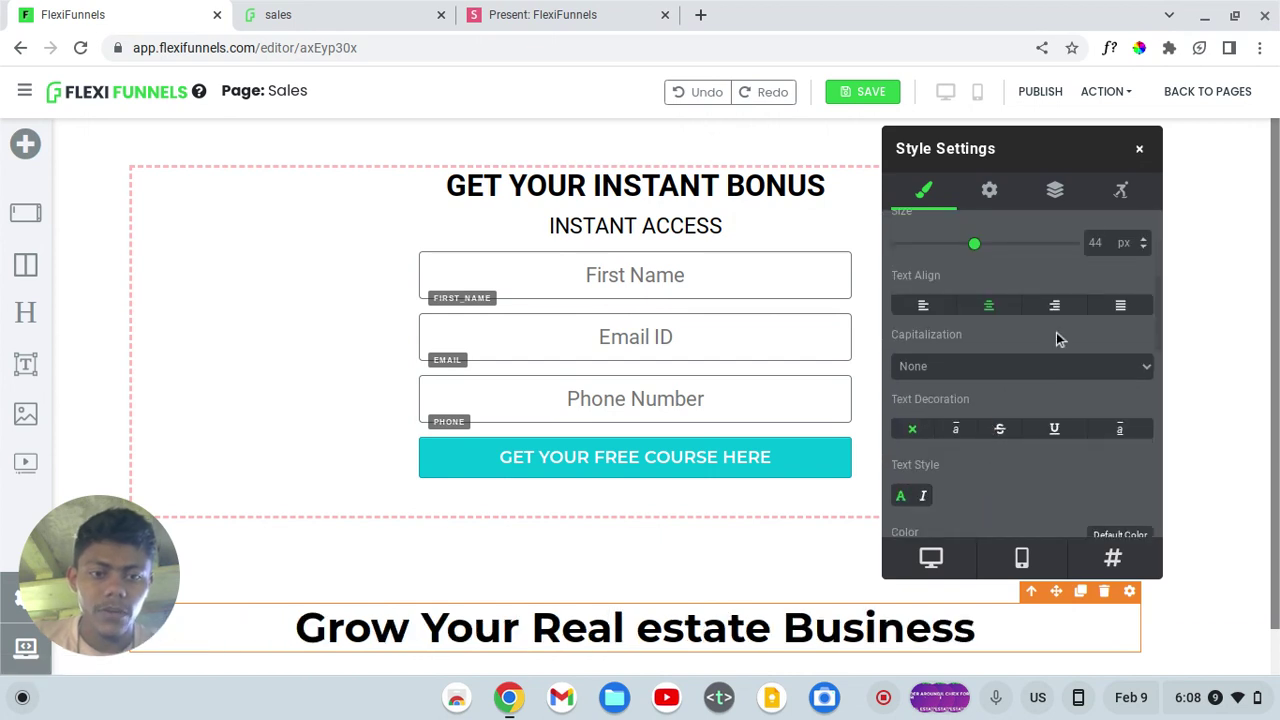
{"action": "left_click", "coordinate": [1070, 367]}
{"action": "left_click", "coordinate": [947, 451]}
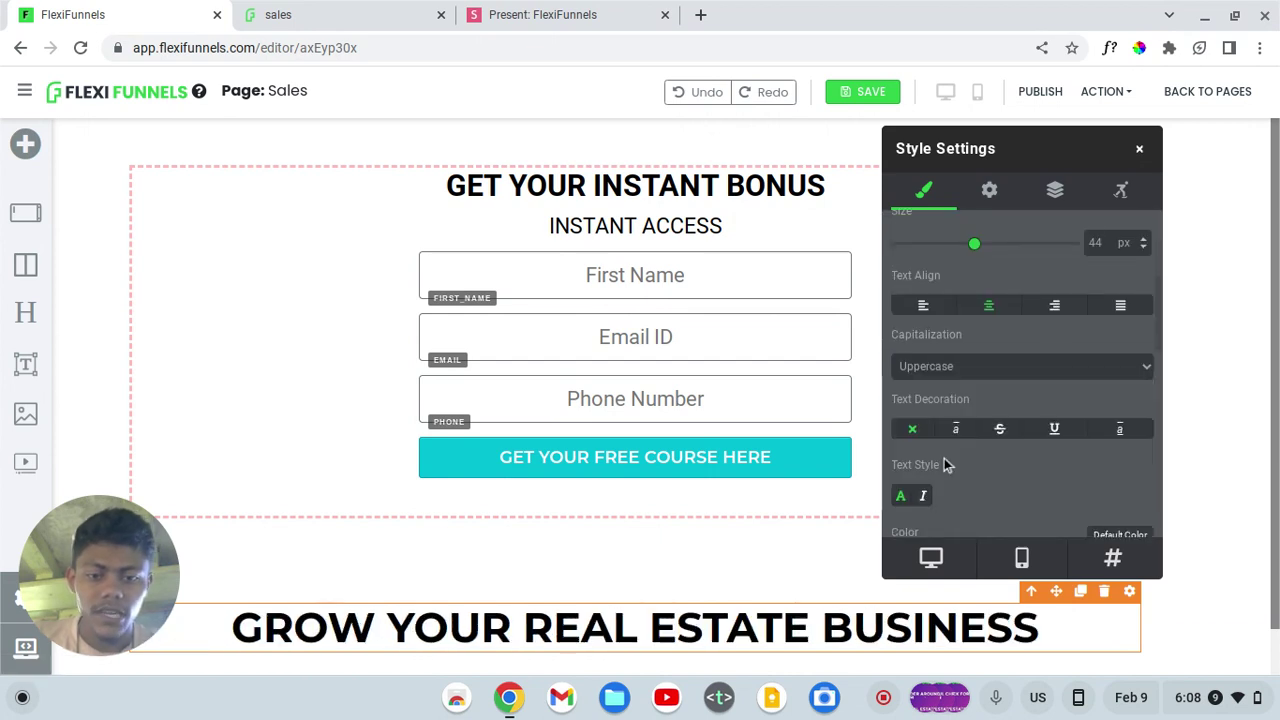
{"action": "left_click", "coordinate": [929, 372]}
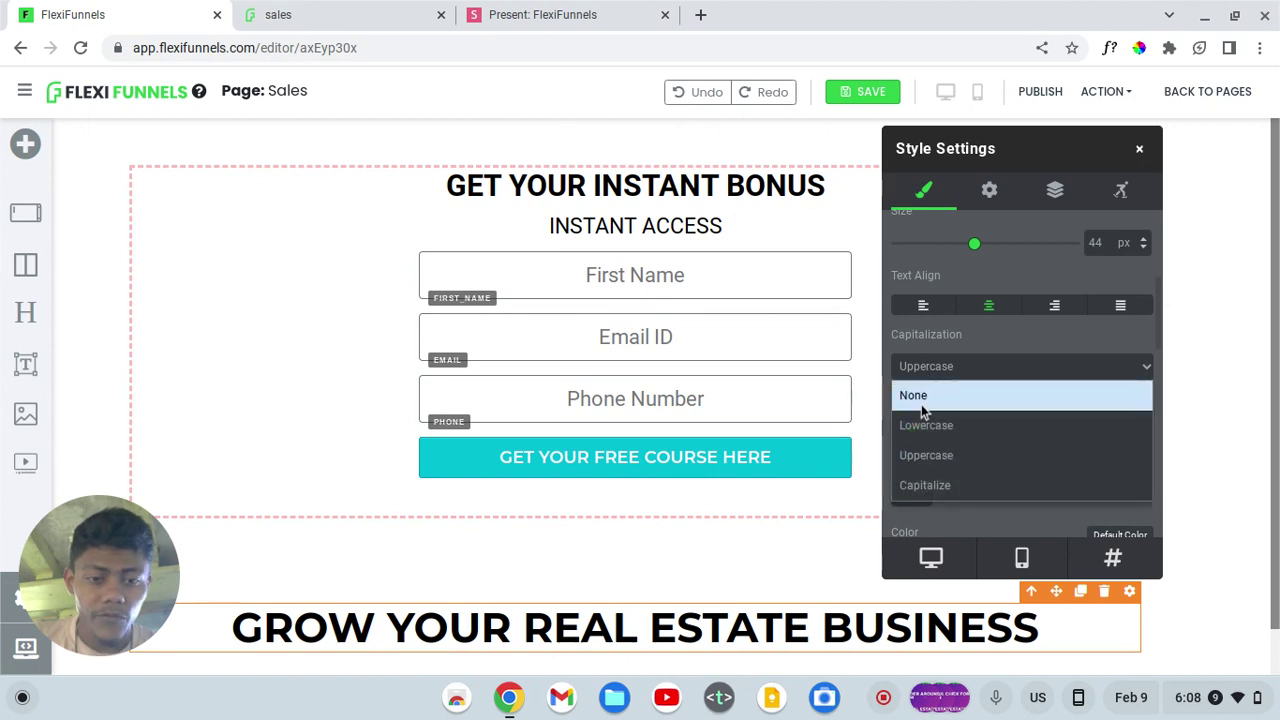
{"action": "left_click", "coordinate": [934, 484]}
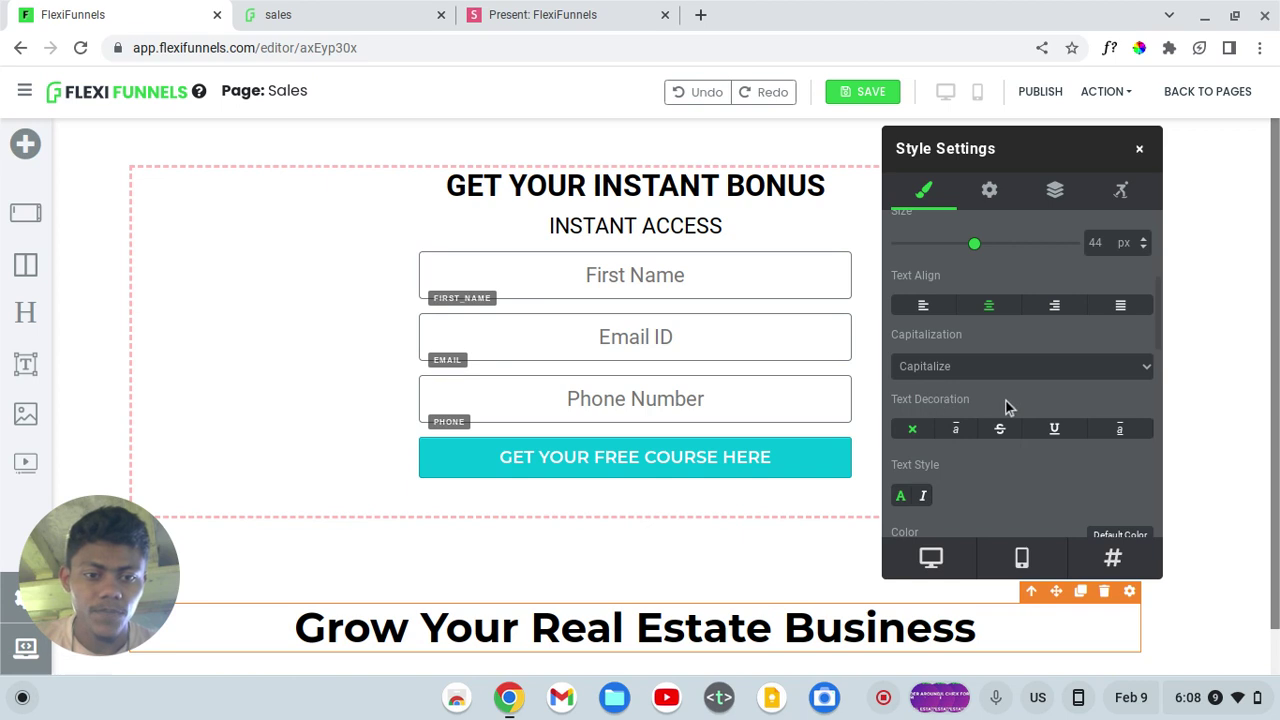
- Try the overline, strikethrough, underline and combined line decorations on the headline and clear the decoration
{"action": "left_click", "coordinate": [956, 437]}
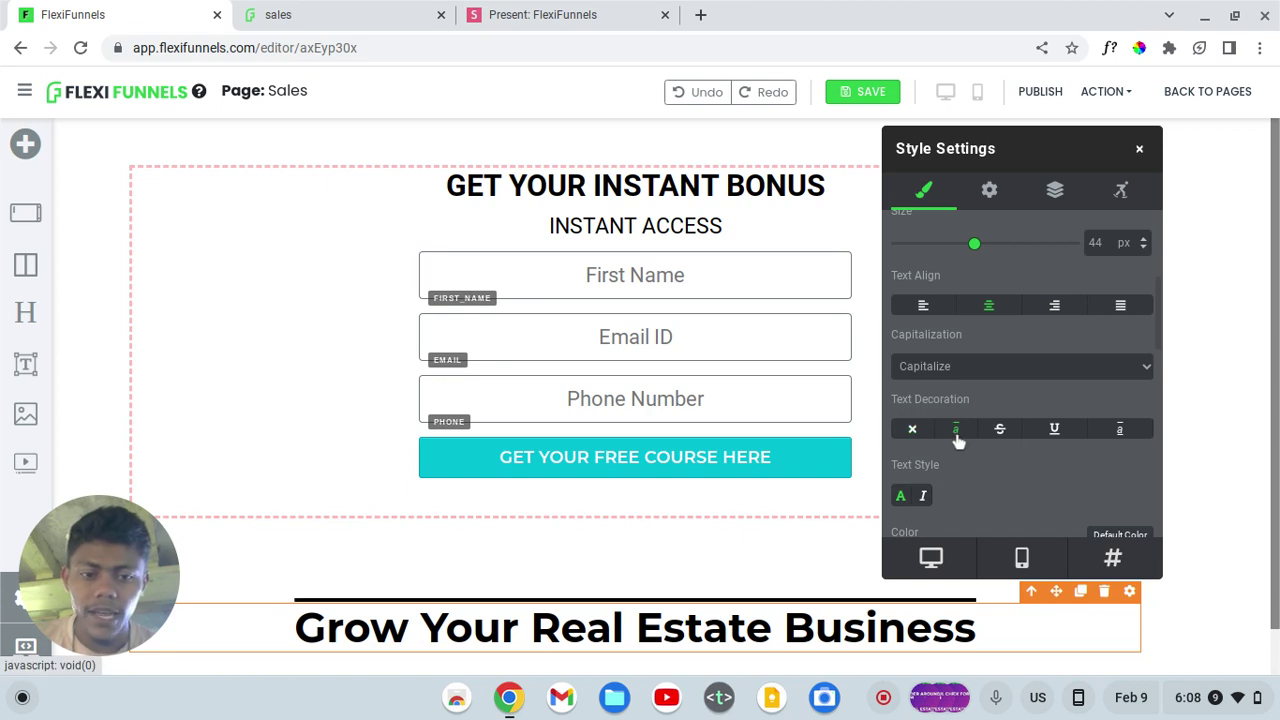
{"action": "left_click", "coordinate": [996, 431]}
{"action": "left_click", "coordinate": [1040, 436]}
{"action": "left_click", "coordinate": [1120, 437]}
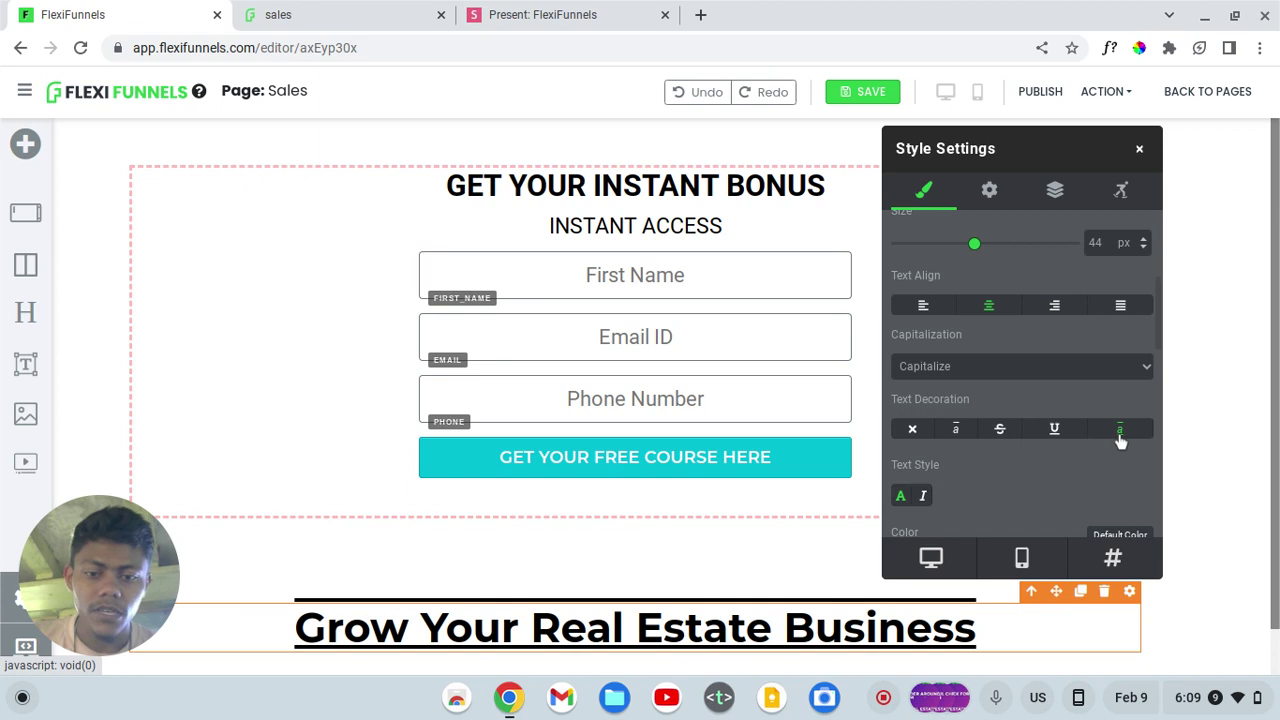
{"action": "left_click", "coordinate": [912, 438]}
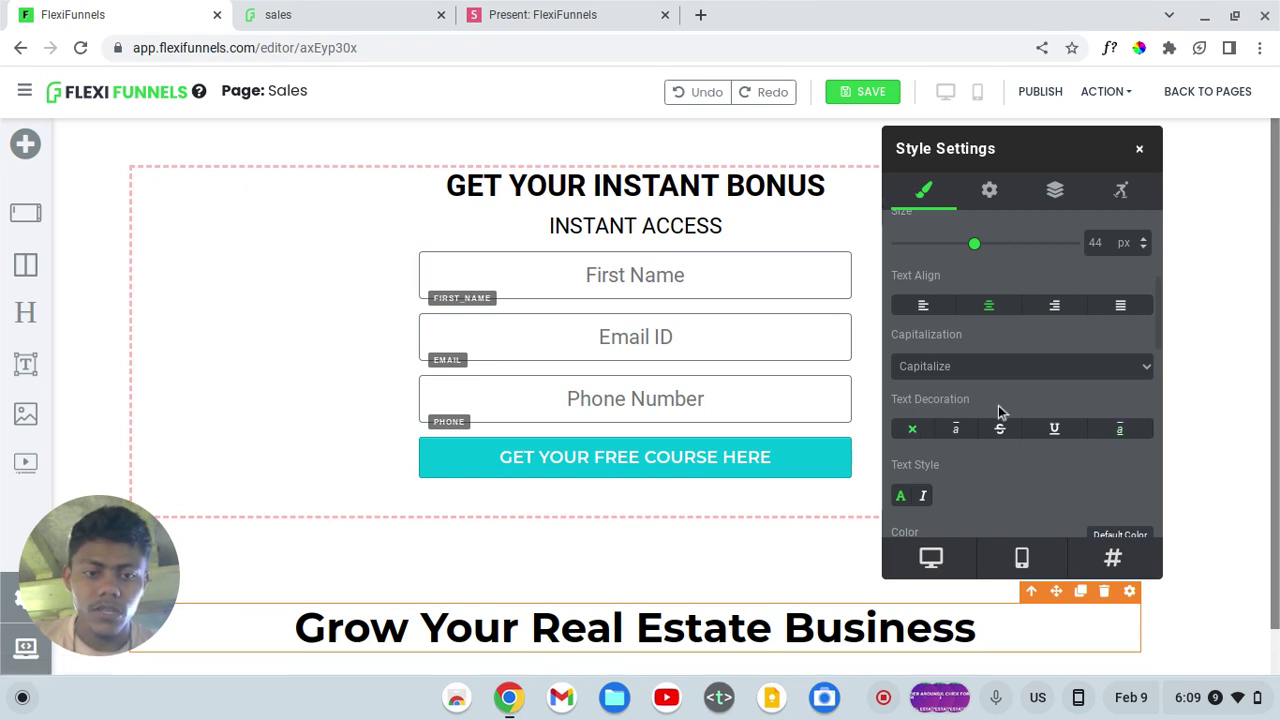
- Try the italic text style on the headline and return it to the normal style
{"action": "scroll", "coordinate": [1000, 414], "scroll_direction": "down", "scroll_amount": 1}
{"action": "scroll", "coordinate": [1000, 414], "scroll_direction": "down", "scroll_amount": 2}
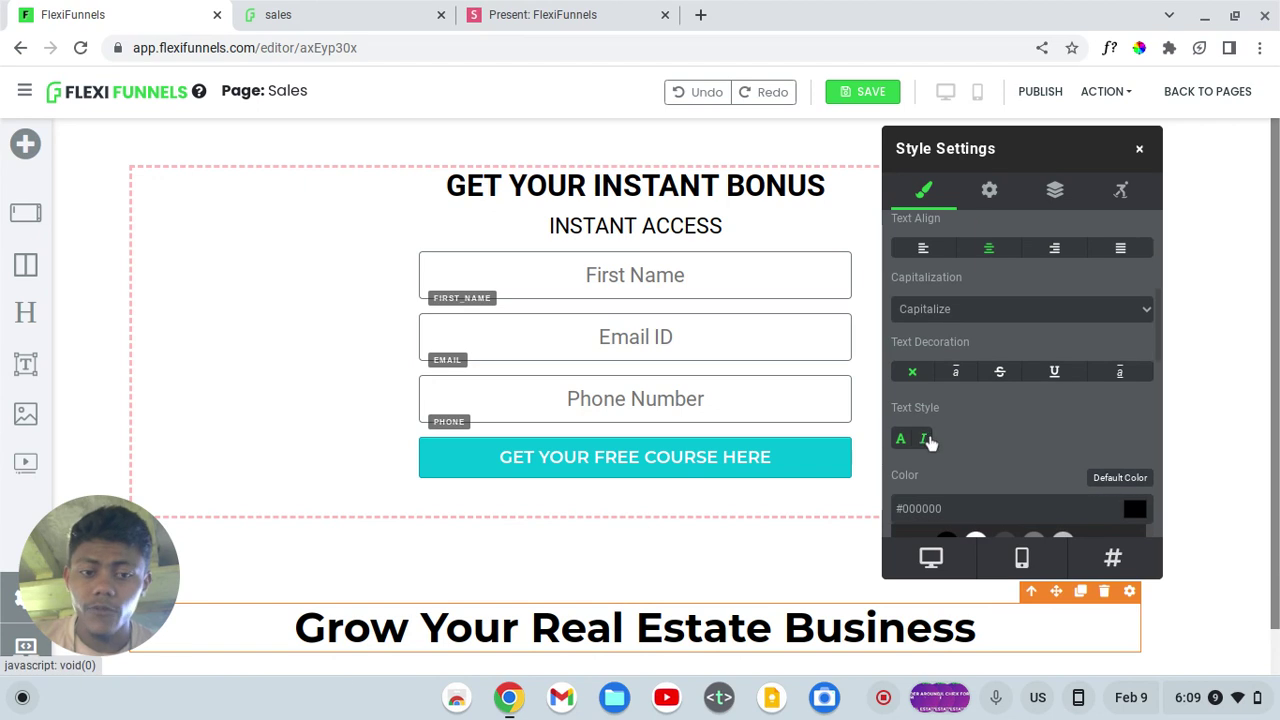
{"action": "left_click", "coordinate": [926, 439]}
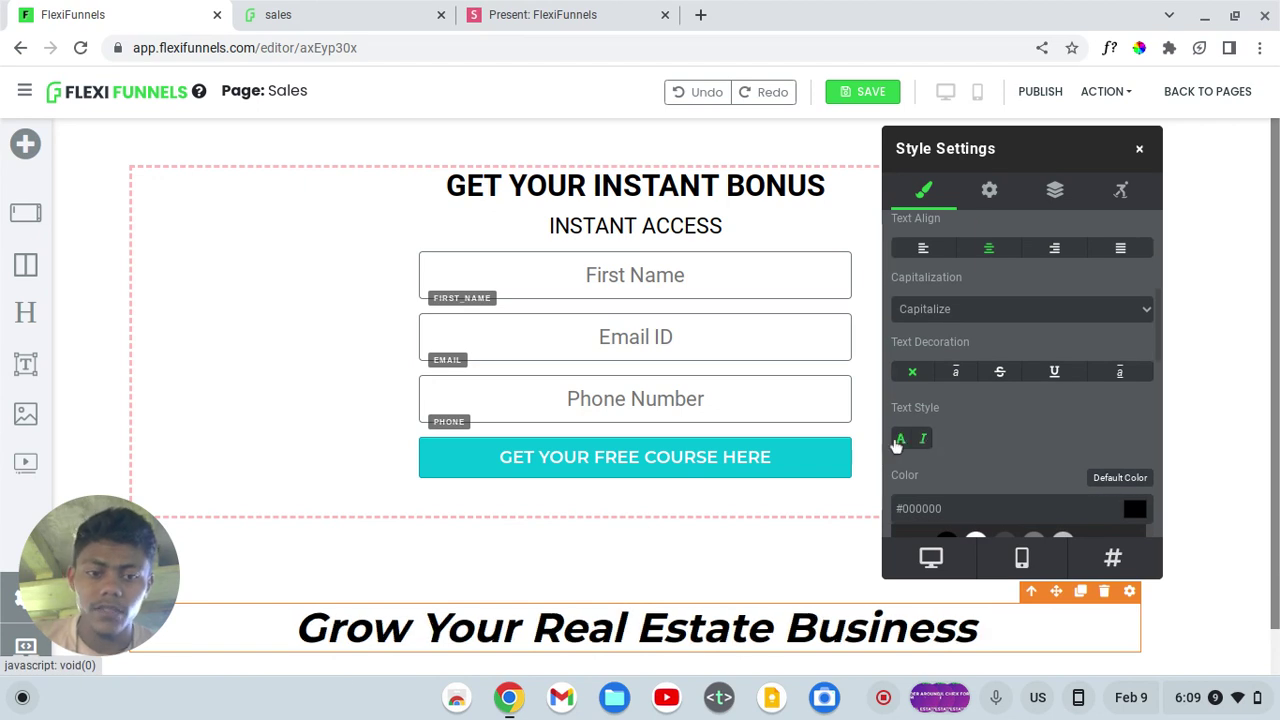
{"action": "left_click", "coordinate": [922, 438]}
- Color the headline text bright red using the custom color #ff0606
{"action": "scroll", "coordinate": [918, 430], "scroll_direction": "down", "scroll_amount": 3}
{"action": "scroll", "coordinate": [918, 427], "scroll_direction": "down", "scroll_amount": 1}
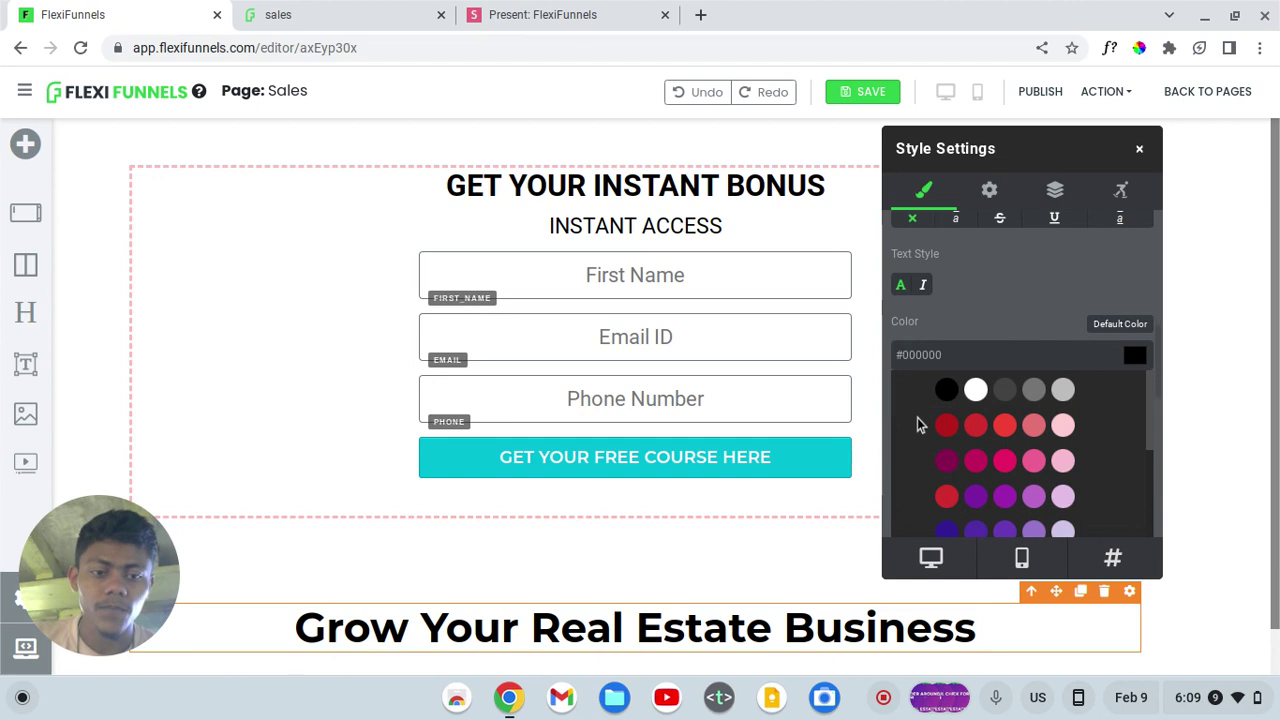
{"action": "left_click", "coordinate": [1030, 427]}
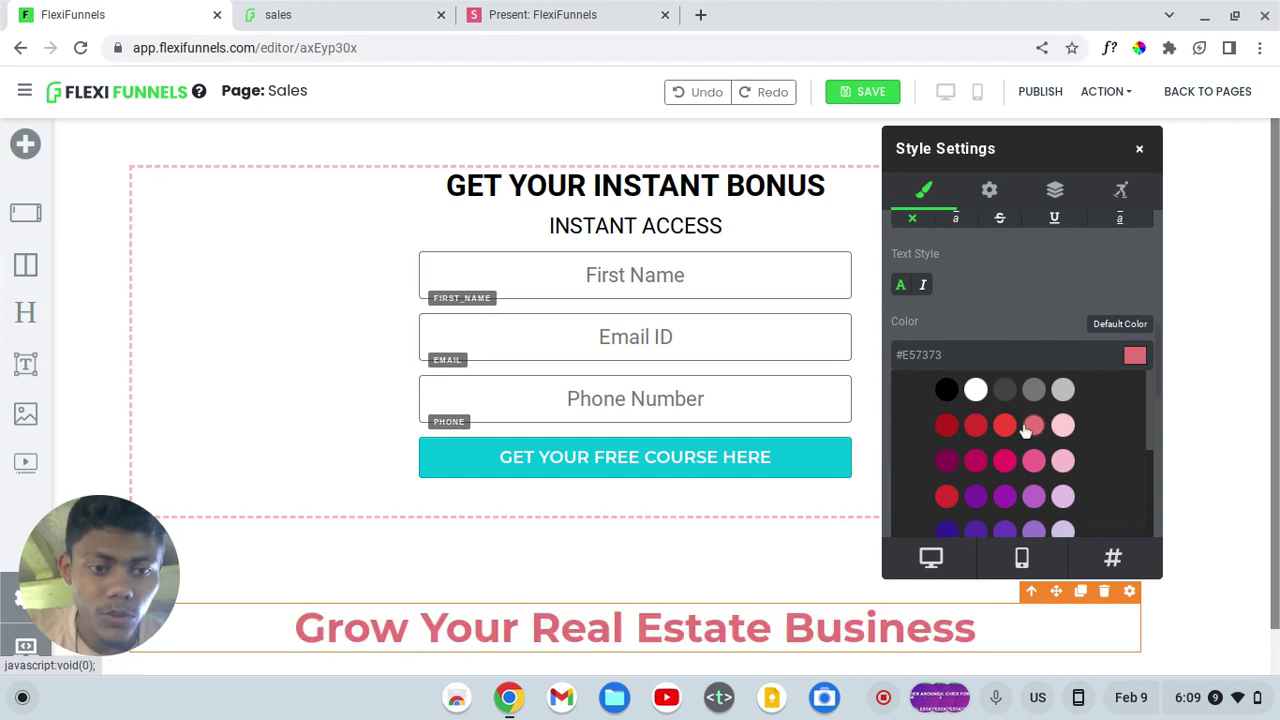
{"action": "scroll", "coordinate": [1025, 487], "scroll_direction": "down", "scroll_amount": 1}
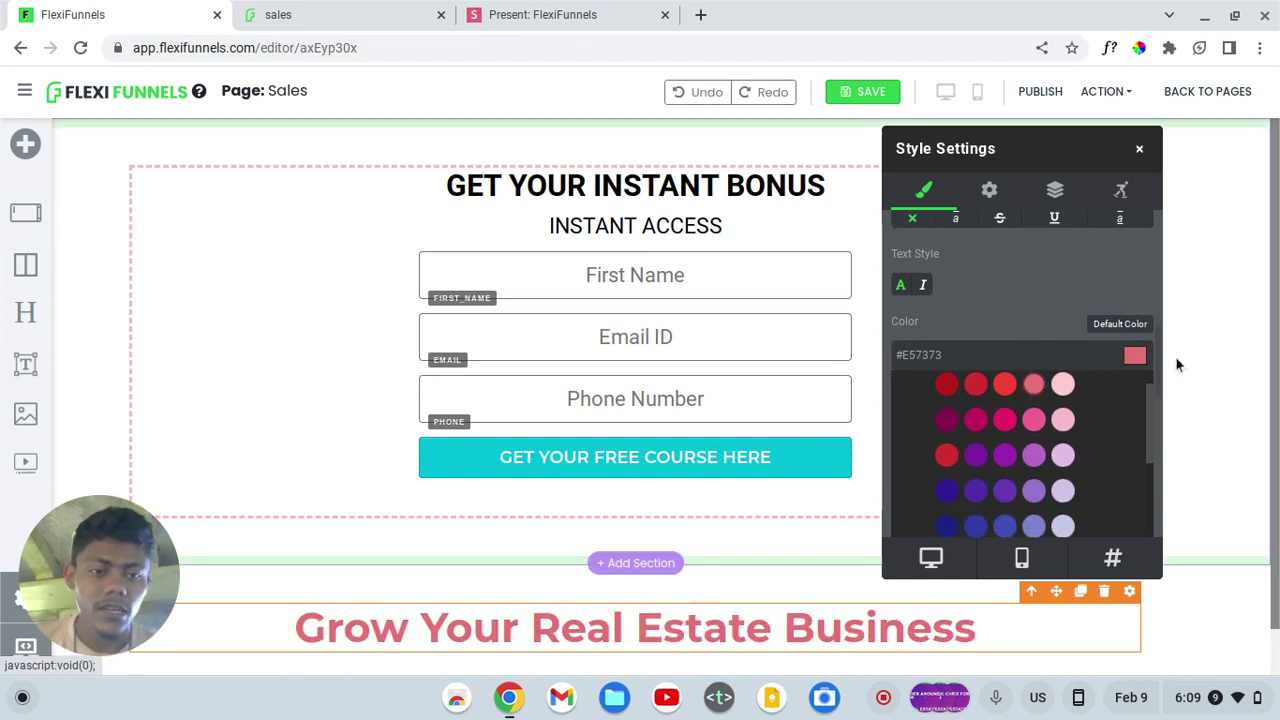
{"action": "left_click", "coordinate": [1132, 358]}
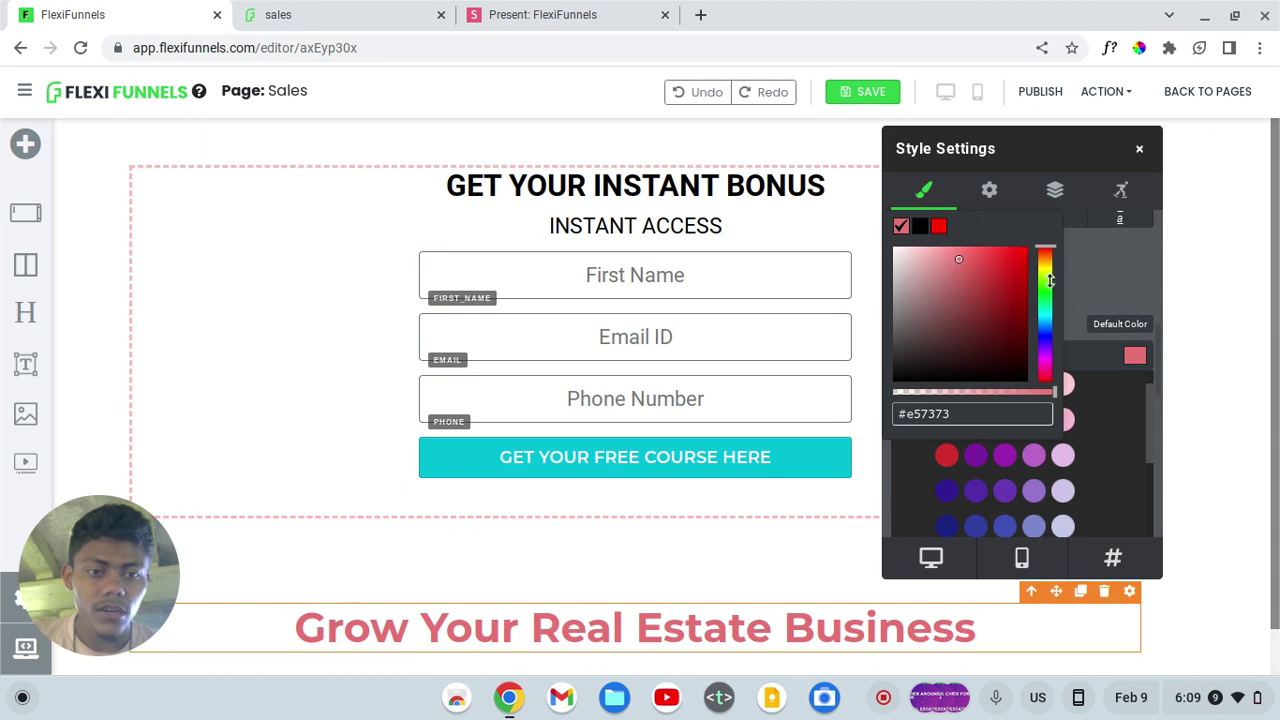
{"action": "left_click_drag", "start_coordinate": [1044, 252], "coordinate": [1044, 272]}
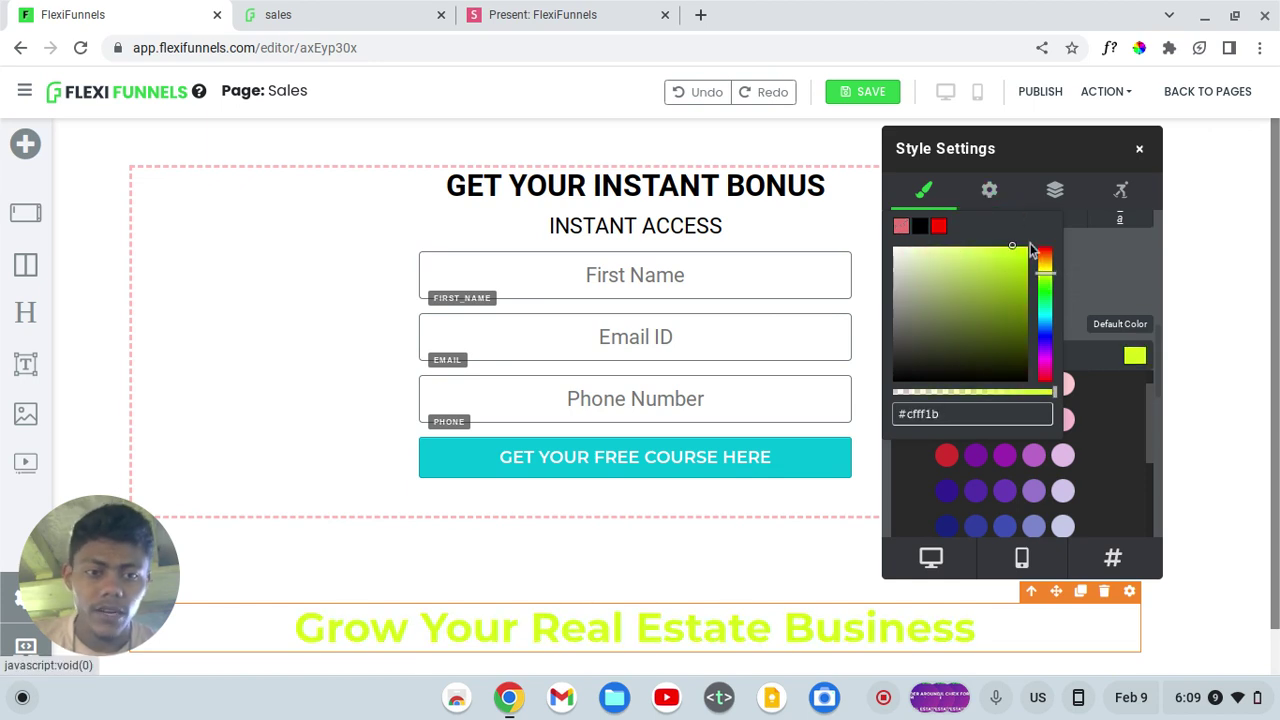
{"action": "left_click_drag", "start_coordinate": [1043, 251], "coordinate": [1043, 232]}
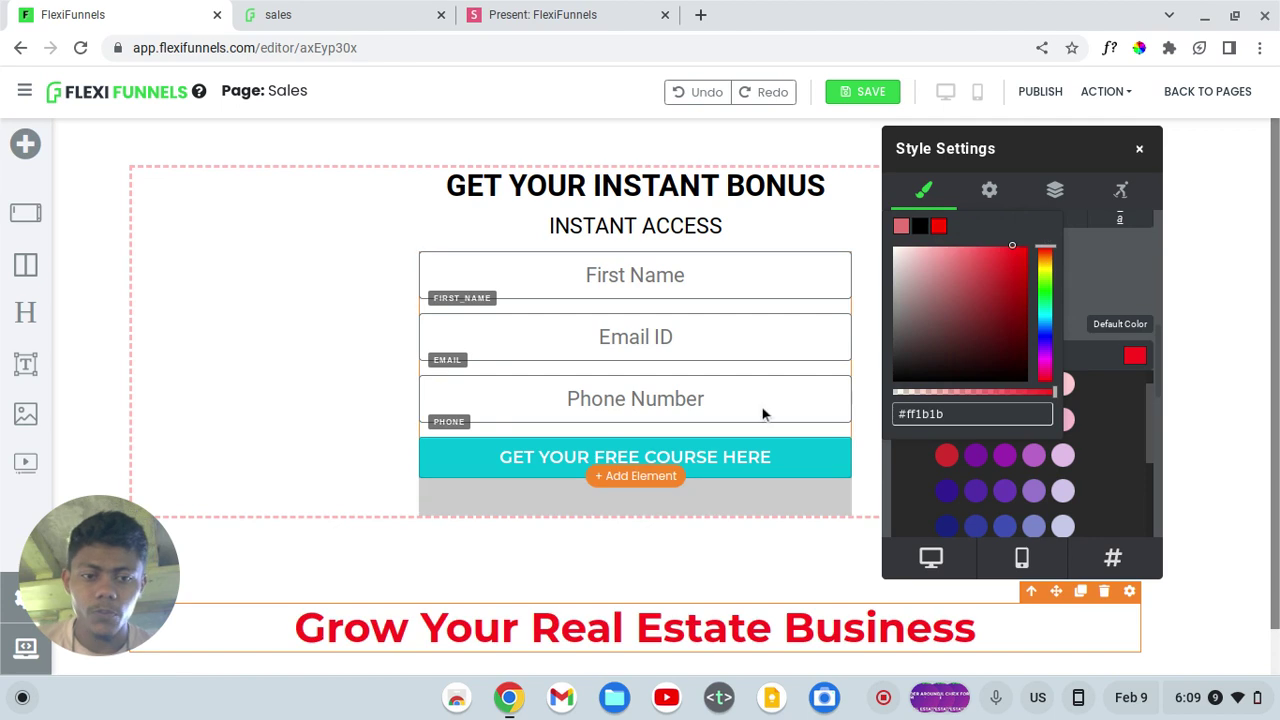
{"action": "left_click_drag", "start_coordinate": [1023, 255], "coordinate": [1022, 240]}
{"action": "left_click", "coordinate": [1102, 307]}
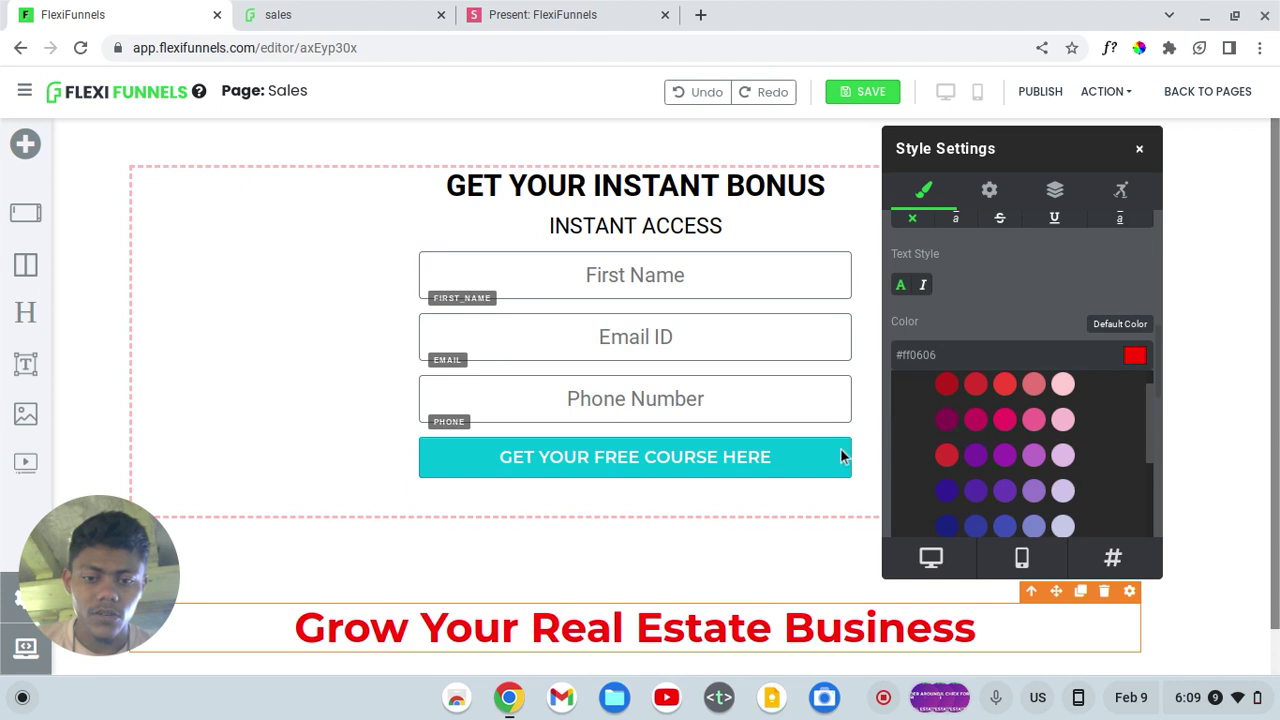
- Set the headline's letter spacing to 2 px and its line spacing to 1.4
{"action": "scroll", "coordinate": [823, 510], "scroll_direction": "down", "scroll_amount": 1}
{"action": "scroll", "coordinate": [1003, 383], "scroll_direction": "down", "scroll_amount": 3}
{"action": "scroll", "coordinate": [1003, 383], "scroll_direction": "down", "scroll_amount": 5}
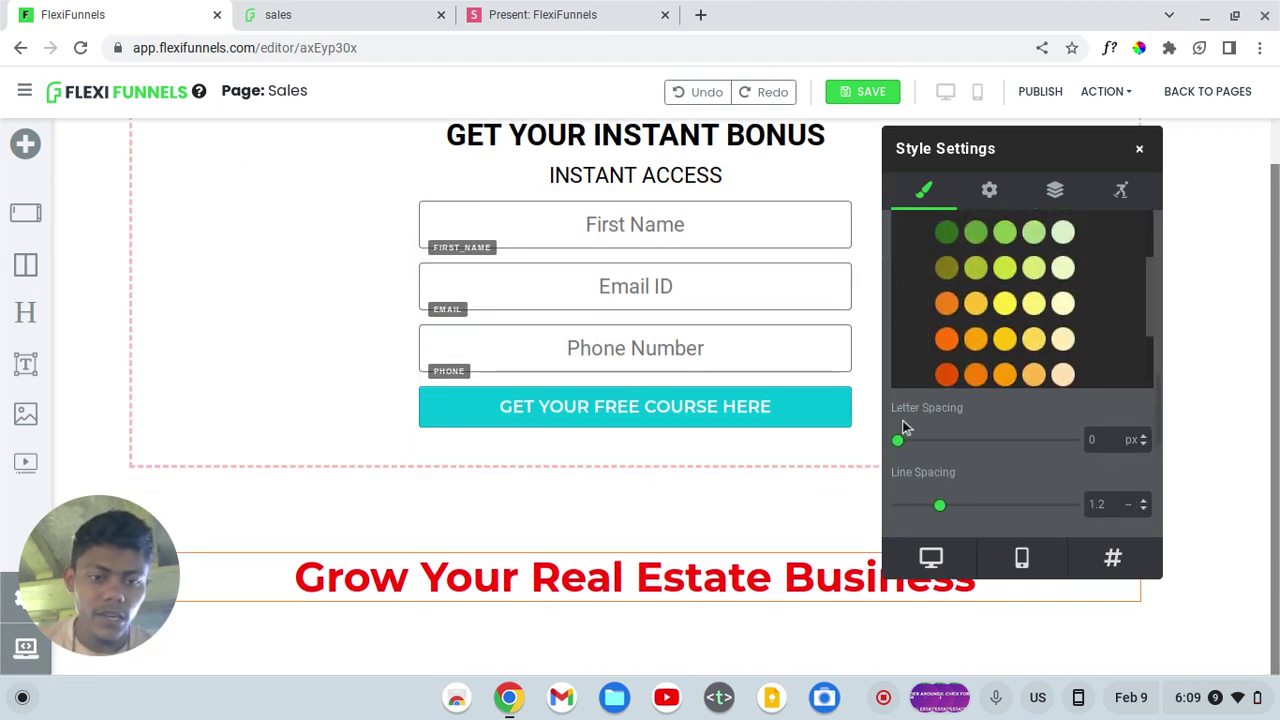
{"action": "left_click_drag", "start_coordinate": [898, 440], "coordinate": [910, 443]}
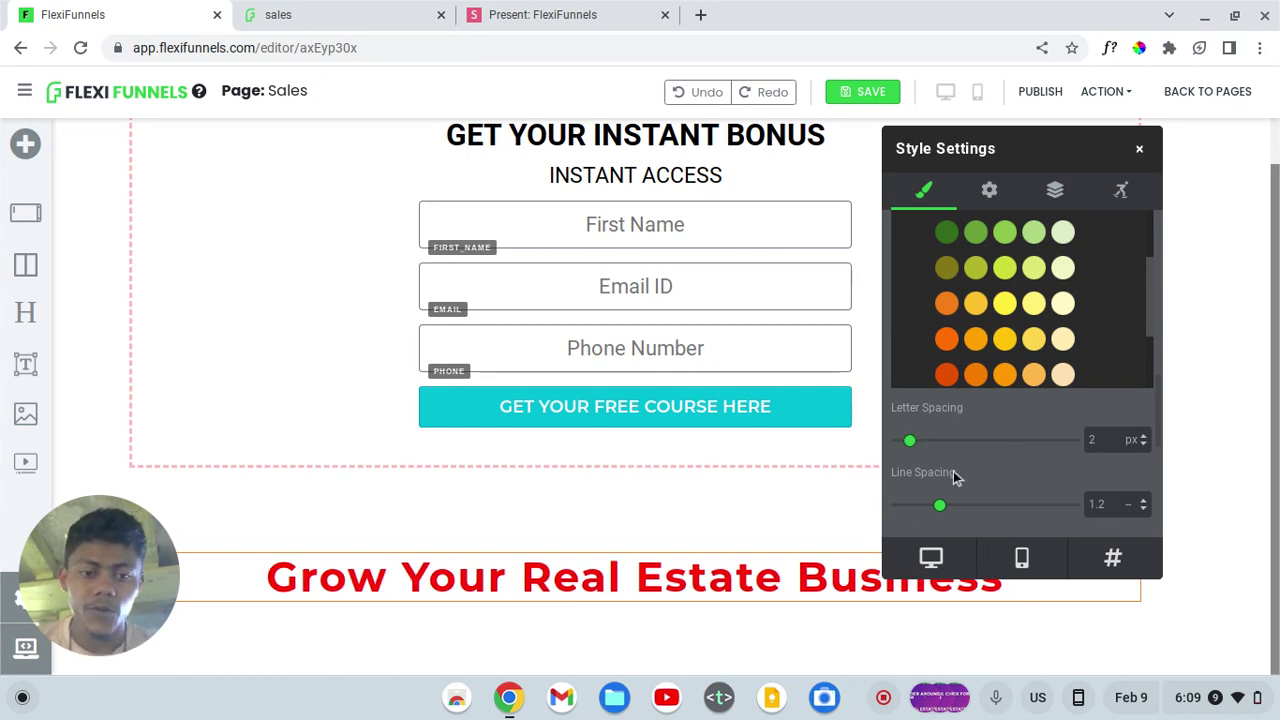
{"action": "mouse_move", "coordinate": [940, 505]}
{"action": "left_mouse_down"}
{"action": "mouse_move", "coordinate": [968, 502]}
{"action": "mouse_move", "coordinate": [949, 503]}
{"action": "left_mouse_up"}
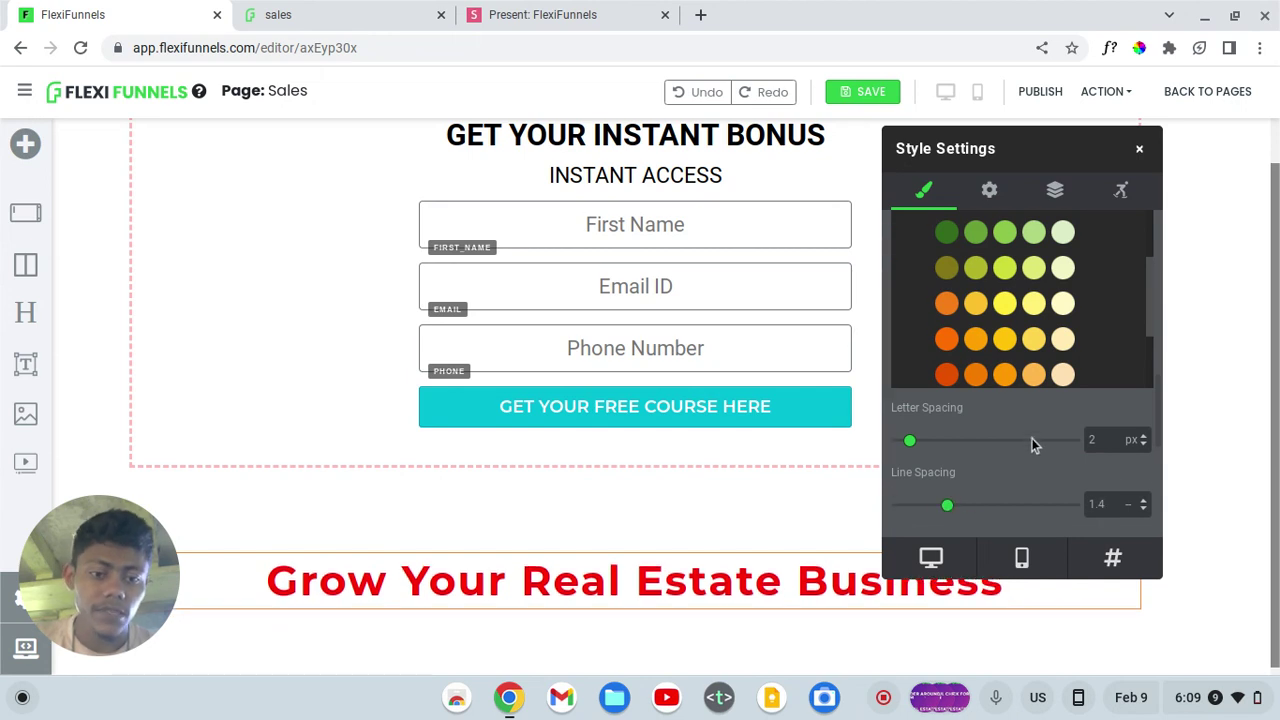
- Try the first text shadow preset, offset 2 px both ways, on the headline and remove the shadow
{"action": "scroll", "coordinate": [1032, 440], "scroll_direction": "down", "scroll_amount": 3}
{"action": "left_click", "coordinate": [963, 417]}
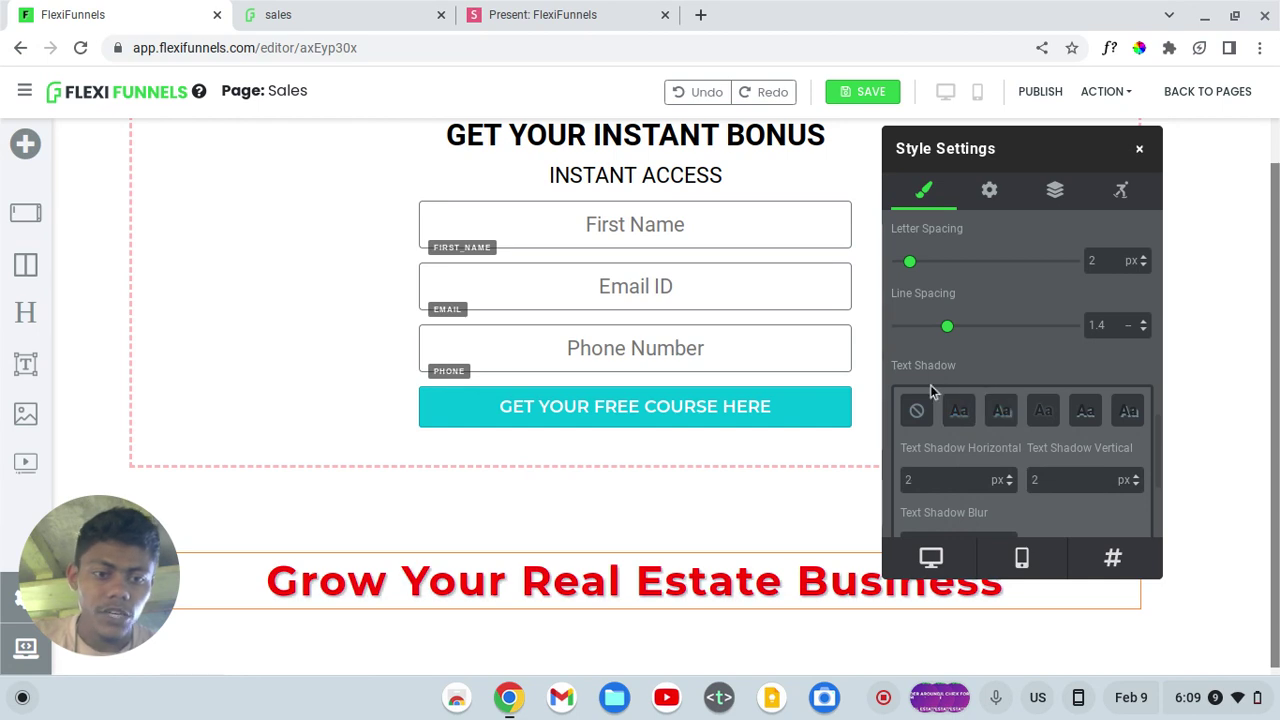
{"action": "left_click", "coordinate": [917, 412]}
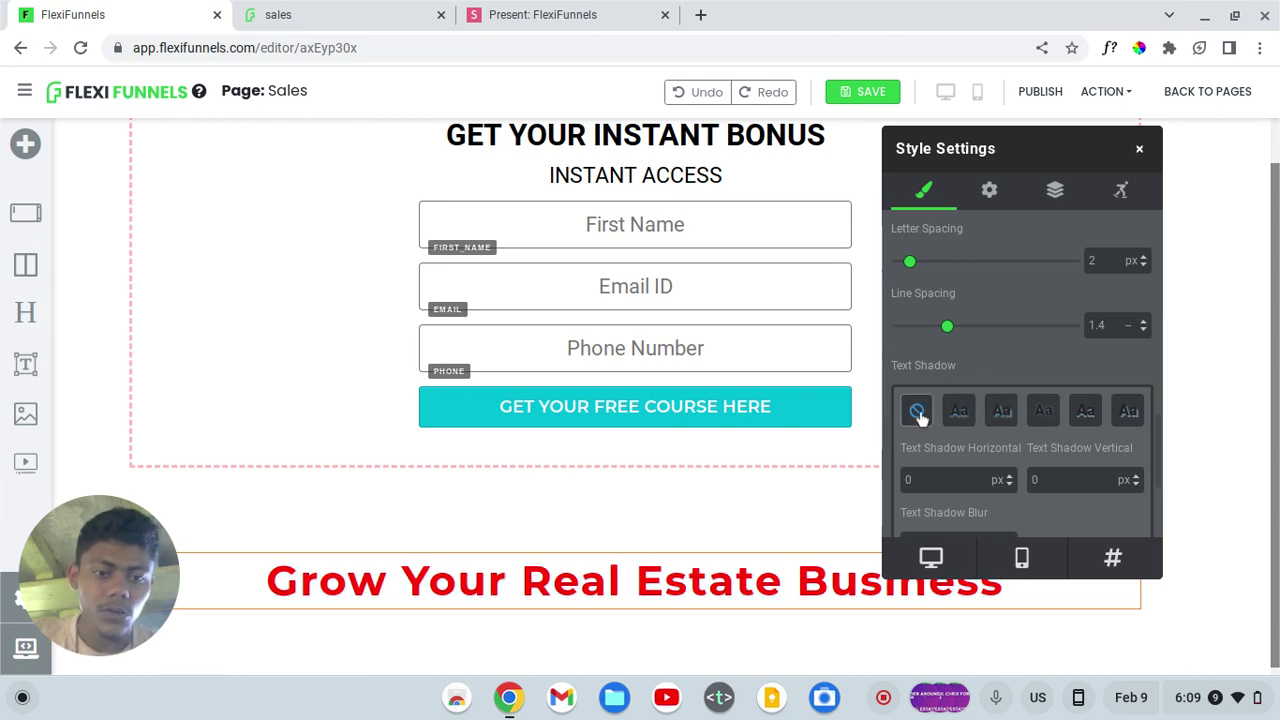
- Give the headline a solid light blue background using the swatch #BBDEFB
{"action": "scroll", "coordinate": [920, 420], "scroll_direction": "down", "scroll_amount": 2}
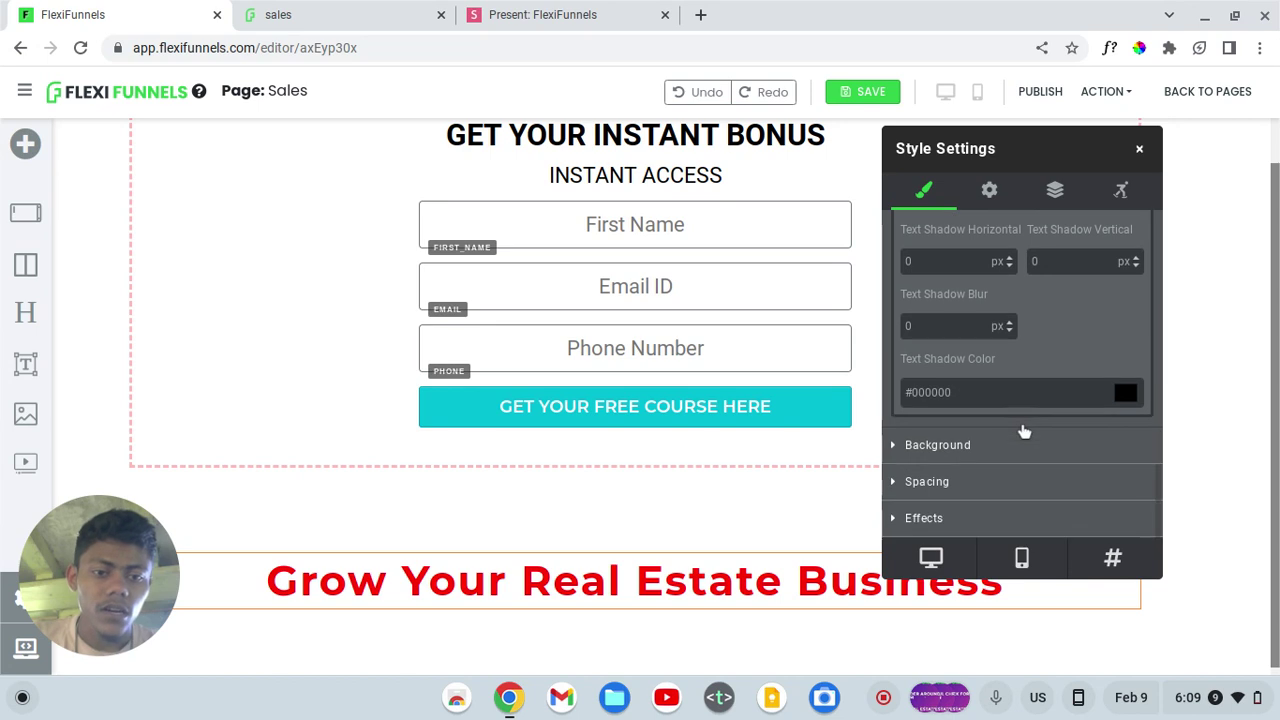
{"action": "scroll", "coordinate": [1024, 430], "scroll_direction": "up", "scroll_amount": 4}
{"action": "scroll", "coordinate": [1022, 430], "scroll_direction": "up", "scroll_amount": 8}
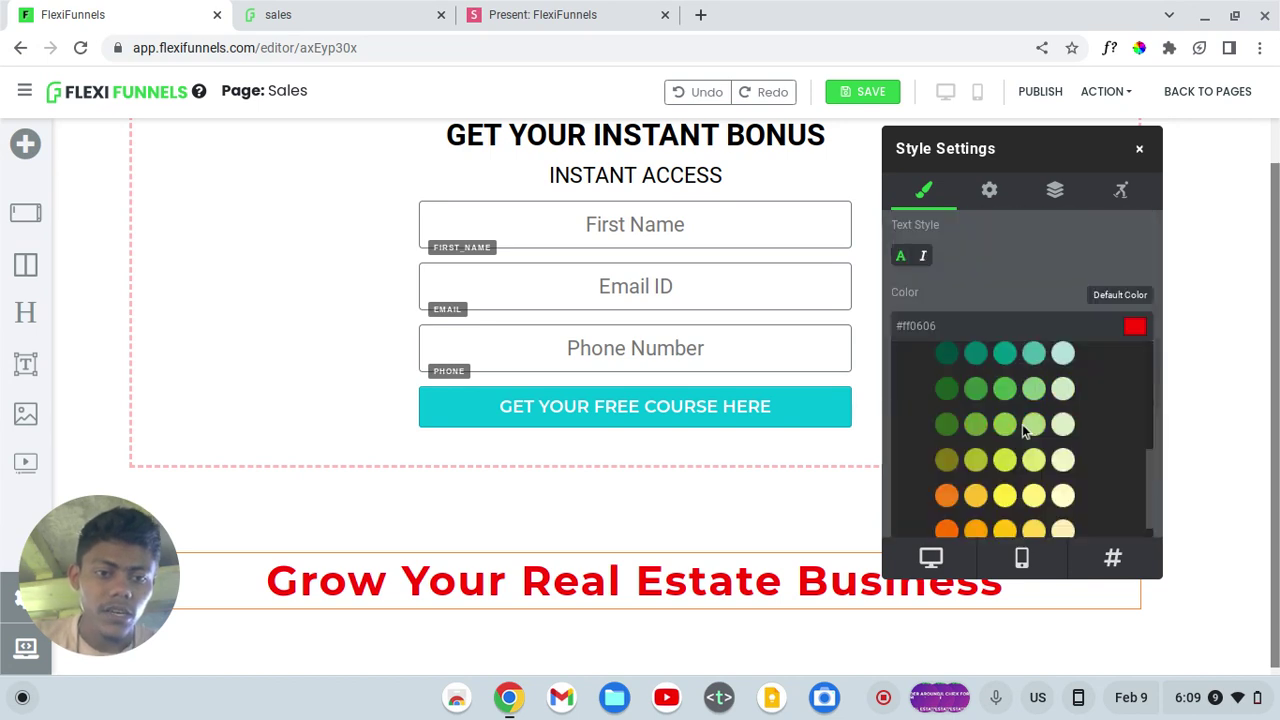
{"action": "scroll", "coordinate": [1022, 430], "scroll_direction": "up", "scroll_amount": 2}
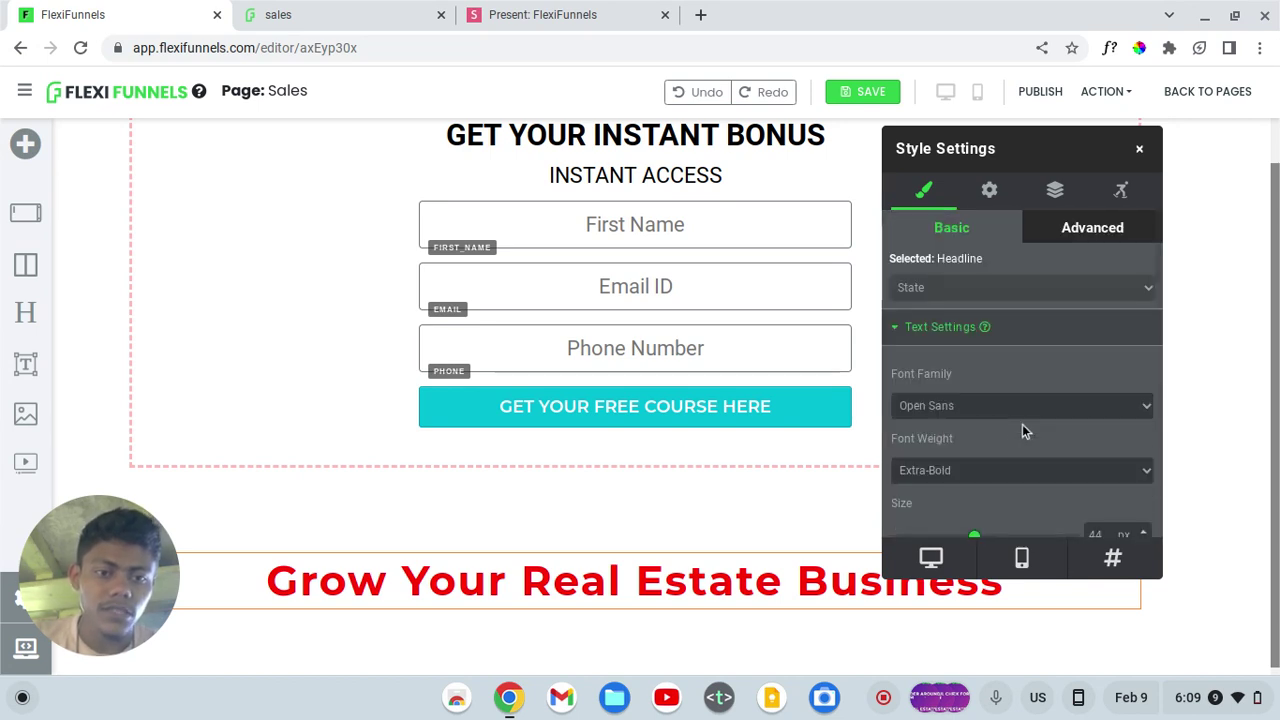
{"action": "left_click", "coordinate": [912, 328]}
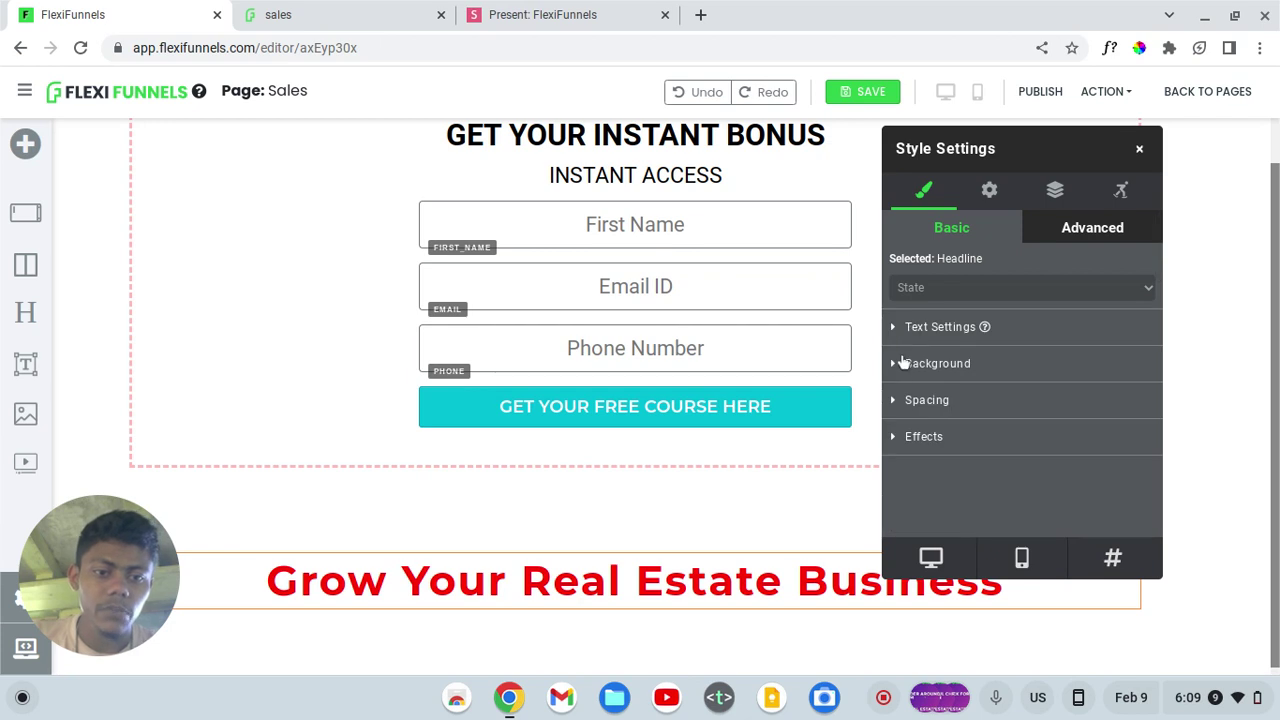
{"action": "left_click", "coordinate": [901, 365]}
{"action": "scroll", "coordinate": [1006, 372], "scroll_direction": "down", "scroll_amount": 1}
{"action": "scroll", "coordinate": [1006, 368], "scroll_direction": "down", "scroll_amount": 2}
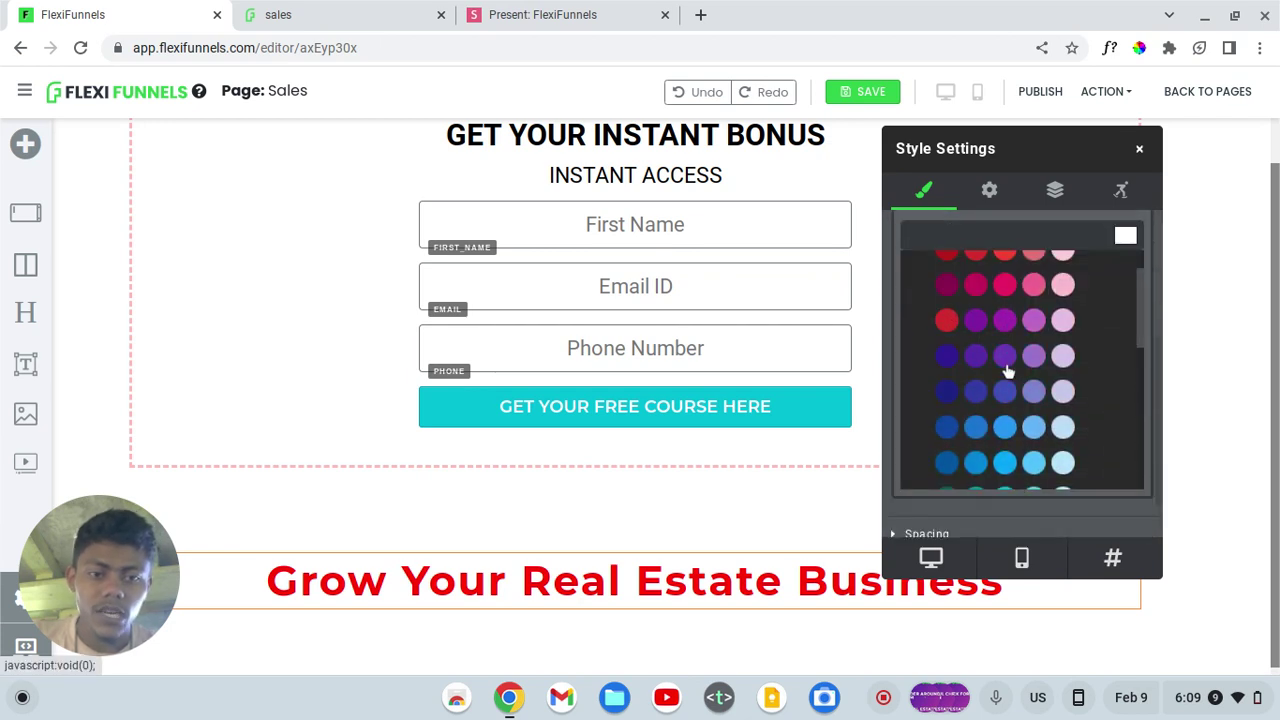
{"action": "scroll", "coordinate": [869, 366], "scroll_direction": "up", "scroll_amount": 1}
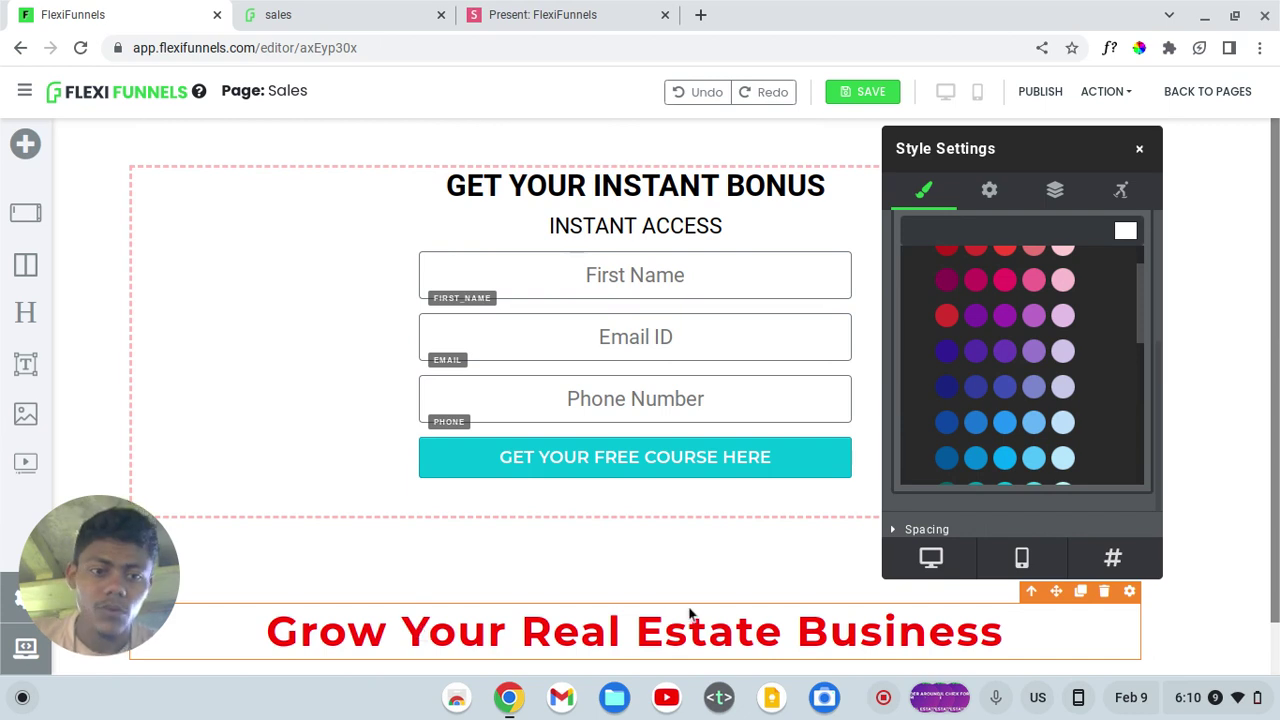
{"action": "left_click", "coordinate": [1066, 425]}
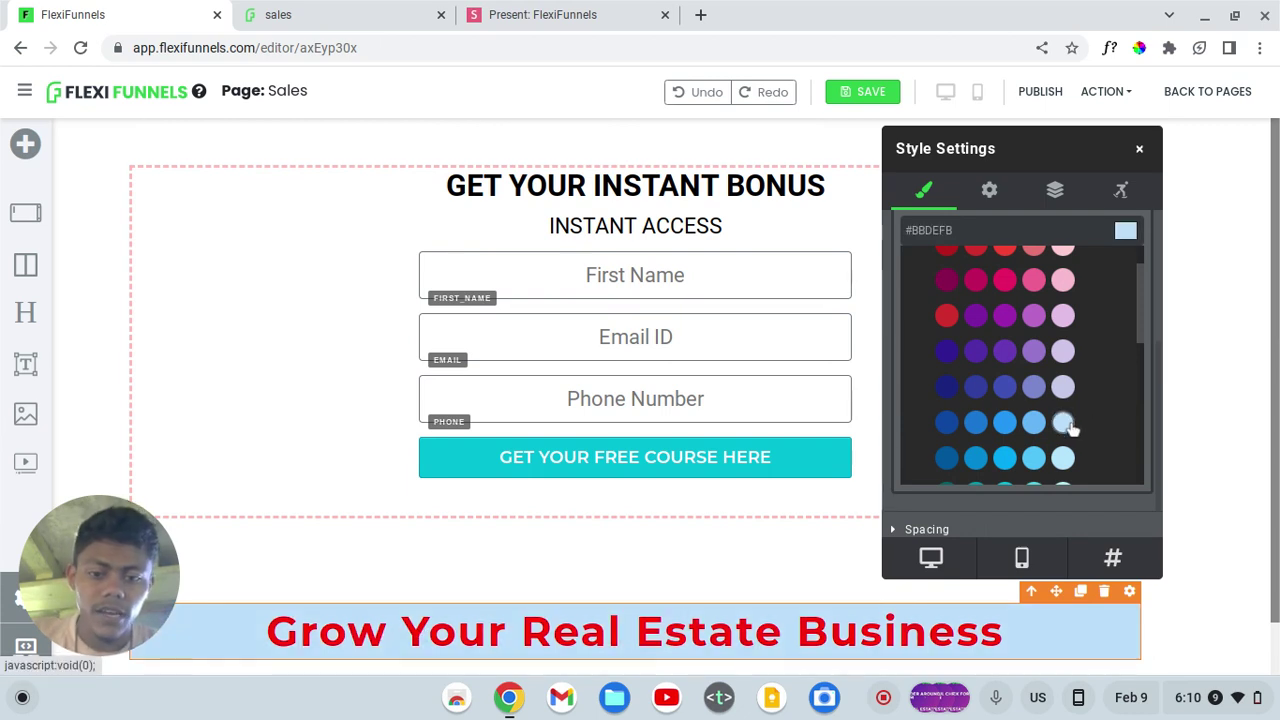
- Switch the headline's background to a gradient and apply the light orange to red preset
{"action": "scroll", "coordinate": [1095, 350], "scroll_direction": "up", "scroll_amount": 2}
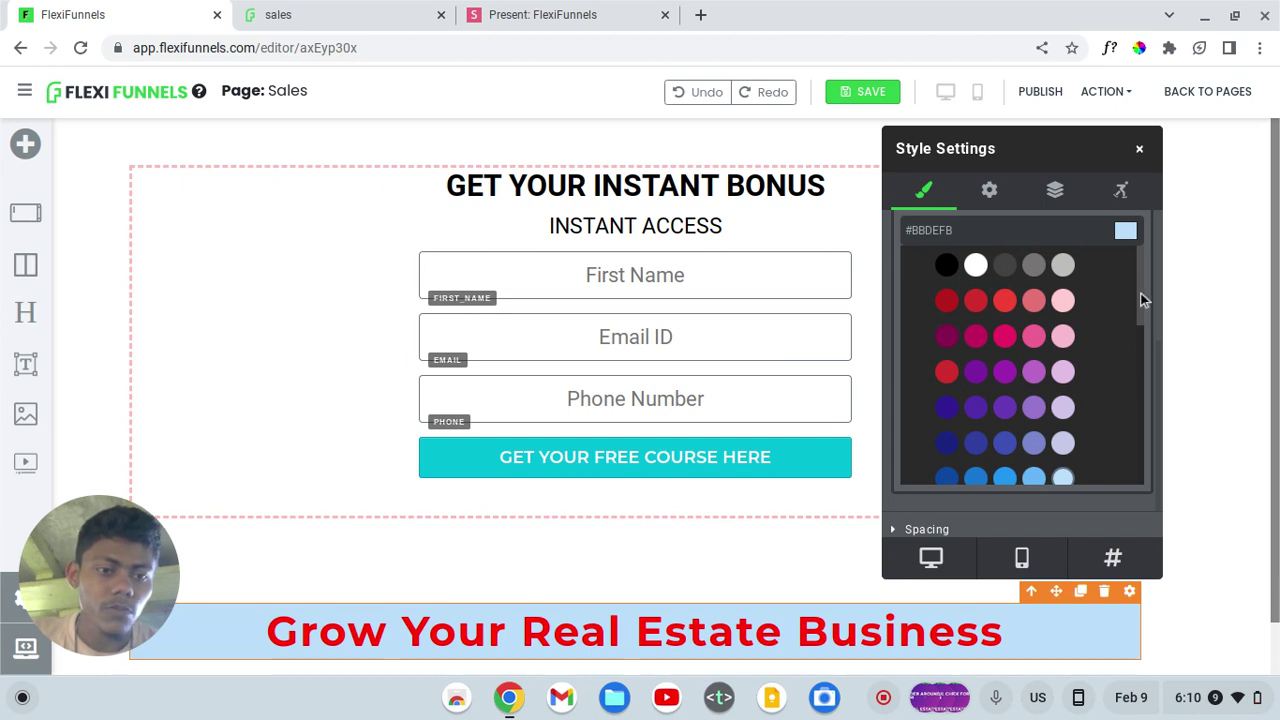
{"action": "scroll", "coordinate": [1152, 285], "scroll_direction": "up", "scroll_amount": 1}
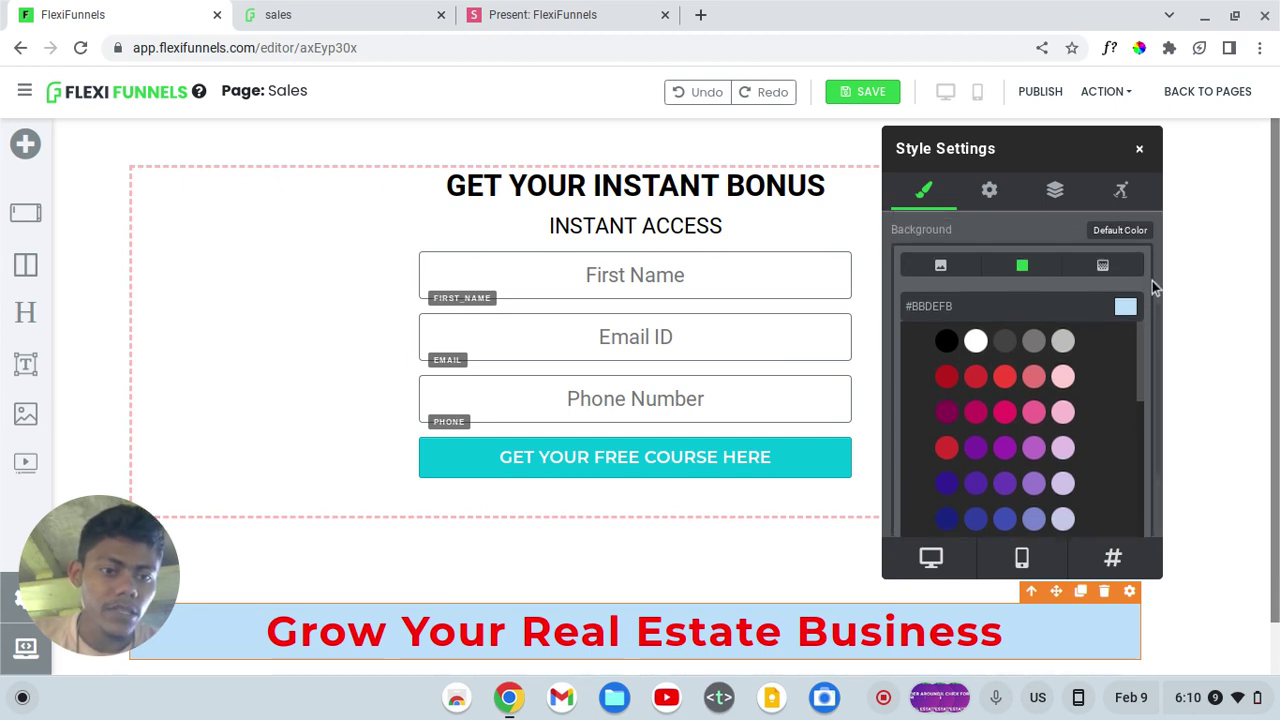
{"action": "left_click", "coordinate": [1102, 265]}
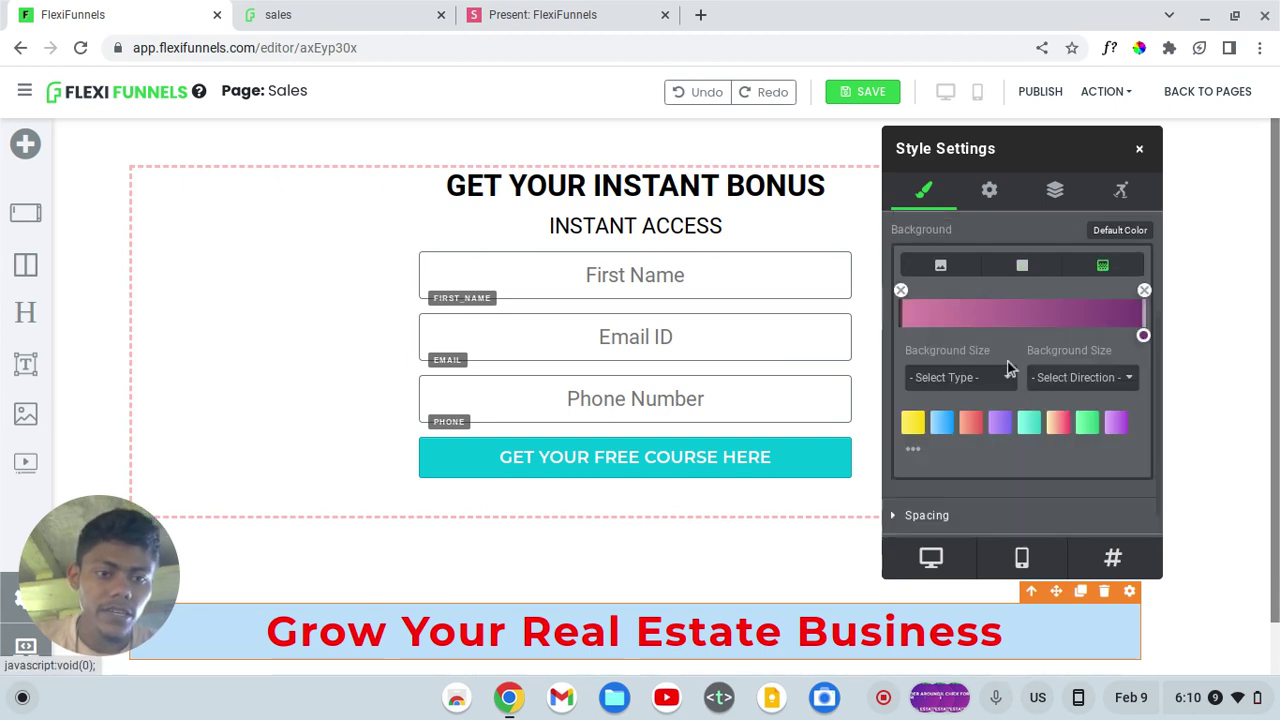
{"action": "left_click", "coordinate": [971, 423]}
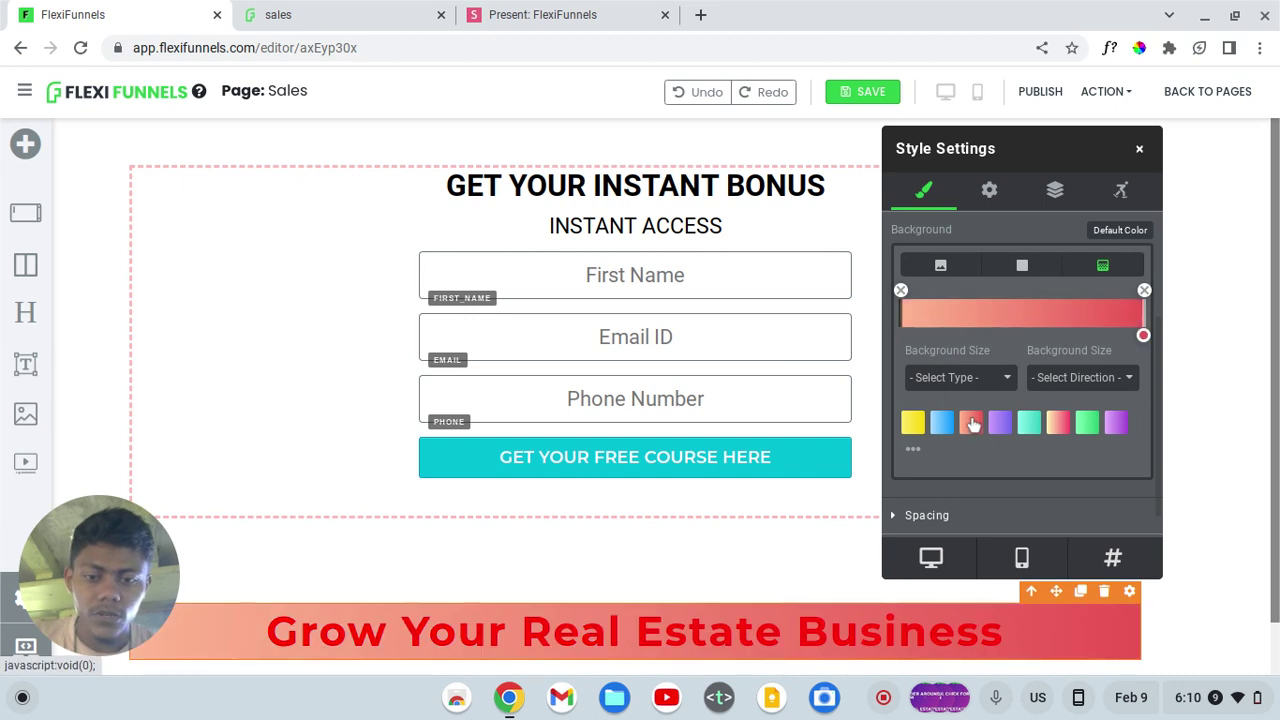
- Add three intermediate color stops to the headline's background gradient, two towards its light orange end and one towards its red end
{"action": "left_click", "coordinate": [965, 312]}
{"action": "left_click", "coordinate": [1061, 316]}
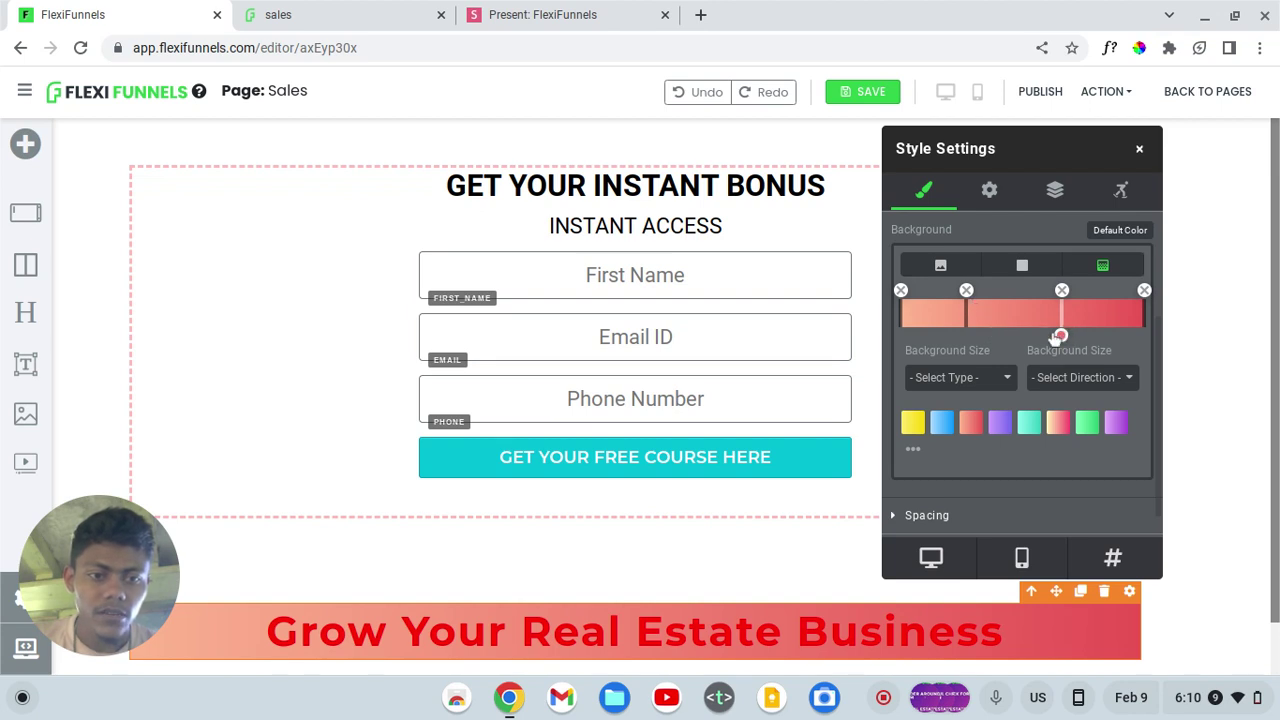
{"action": "left_click", "coordinate": [982, 305]}
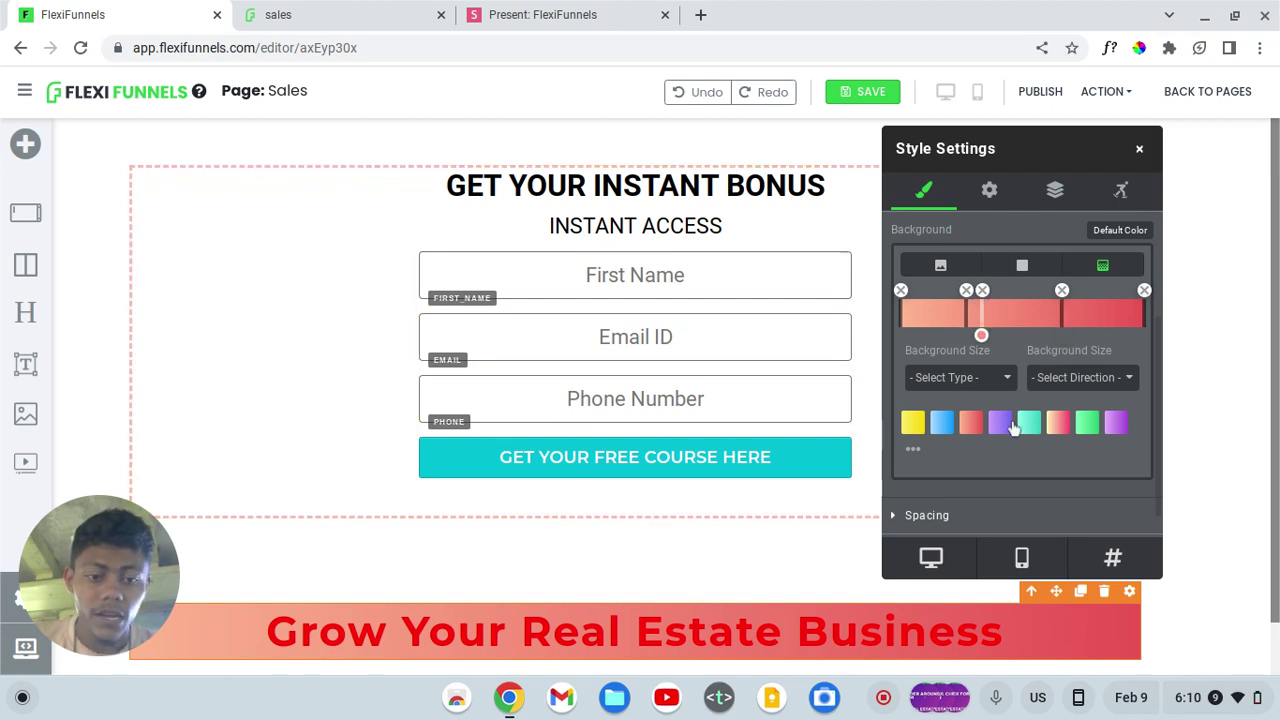
- Look at the image options for the headline's background and return to the gradient settings
{"action": "scroll", "coordinate": [1060, 355], "scroll_direction": "up", "scroll_amount": 1}
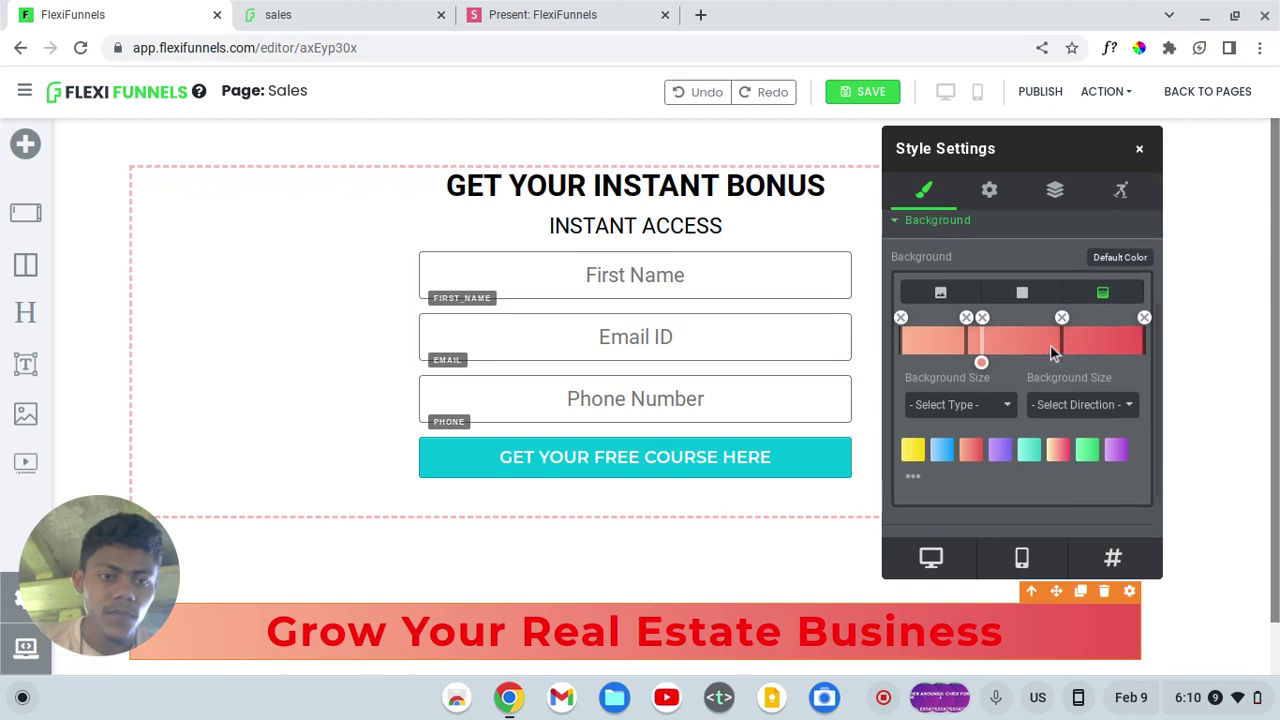
{"action": "left_click", "coordinate": [942, 302]}
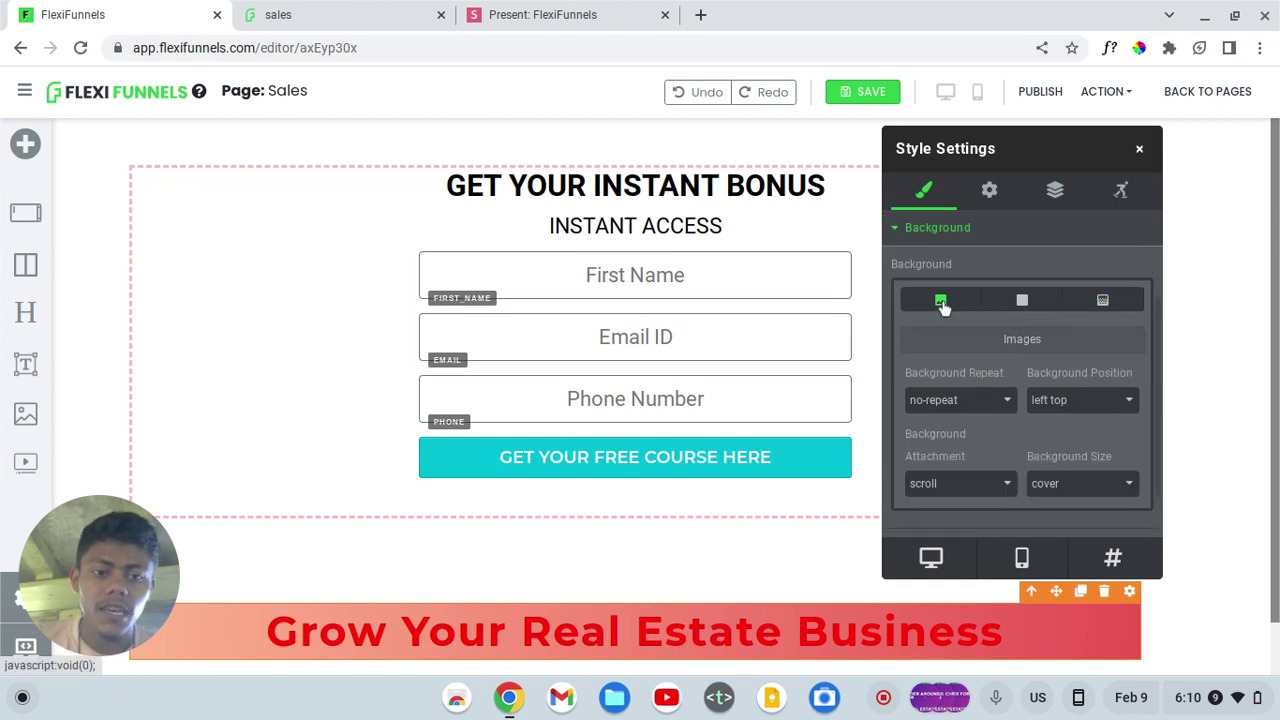
{"action": "left_click", "coordinate": [1104, 301]}
{"action": "scroll", "coordinate": [1107, 302], "scroll_direction": "down", "scroll_amount": 2}
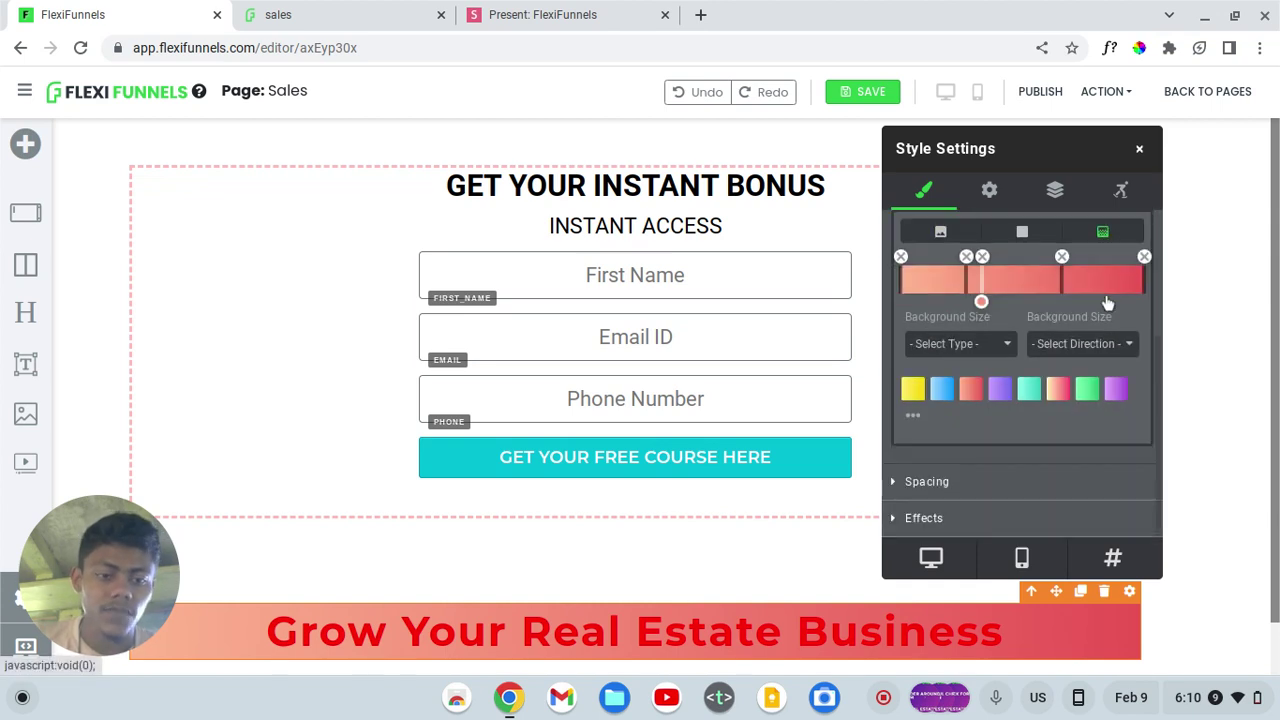
{"action": "scroll", "coordinate": [1048, 263], "scroll_direction": "up", "scroll_amount": 2}
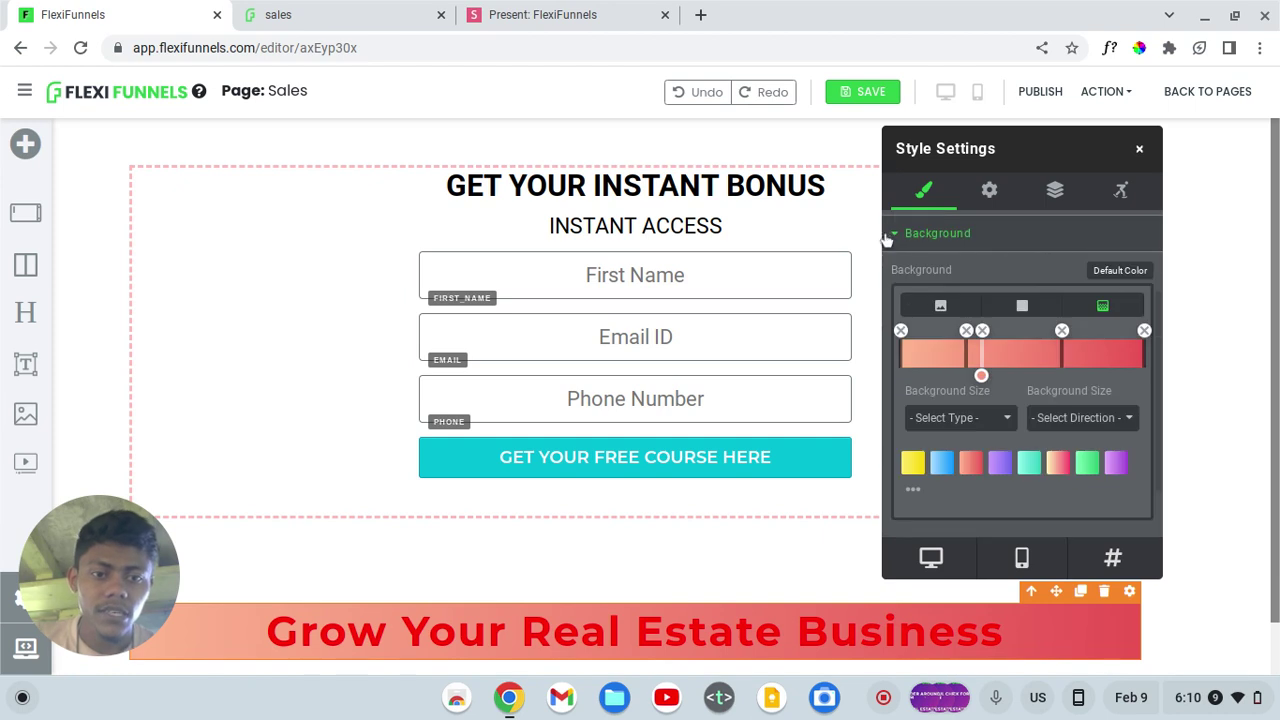
- Try a 64 px margin on all sides of the headline and reset it to 0 px
{"action": "left_click", "coordinate": [888, 236]}
{"action": "left_click", "coordinate": [908, 405]}
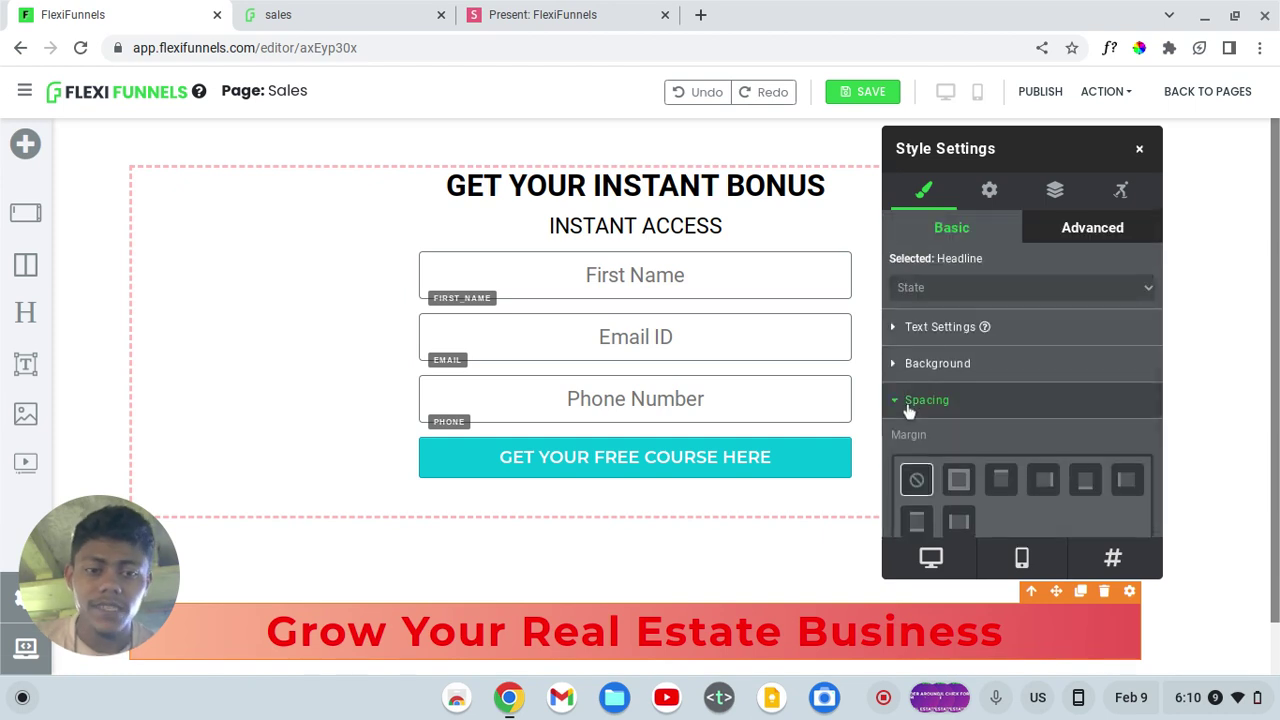
{"action": "scroll", "coordinate": [908, 408], "scroll_direction": "down", "scroll_amount": 3}
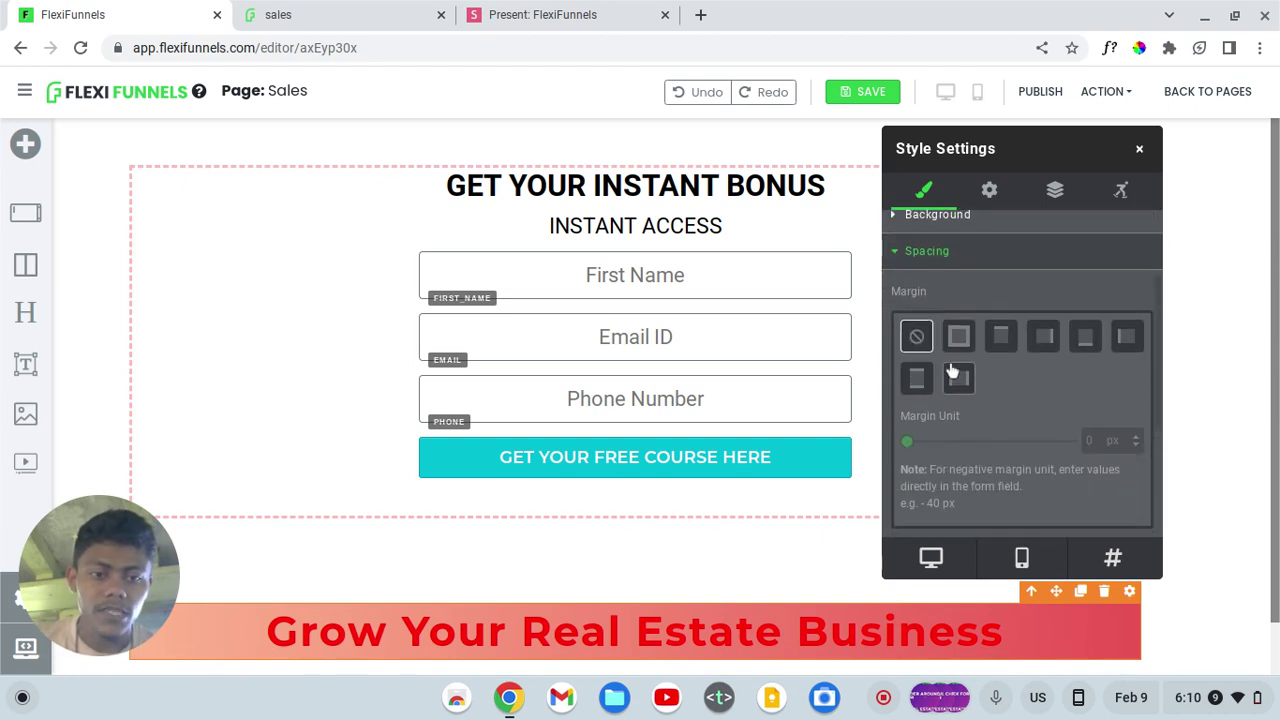
{"action": "left_click", "coordinate": [958, 340]}
{"action": "left_click_drag", "start_coordinate": [908, 442], "coordinate": [977, 442]}
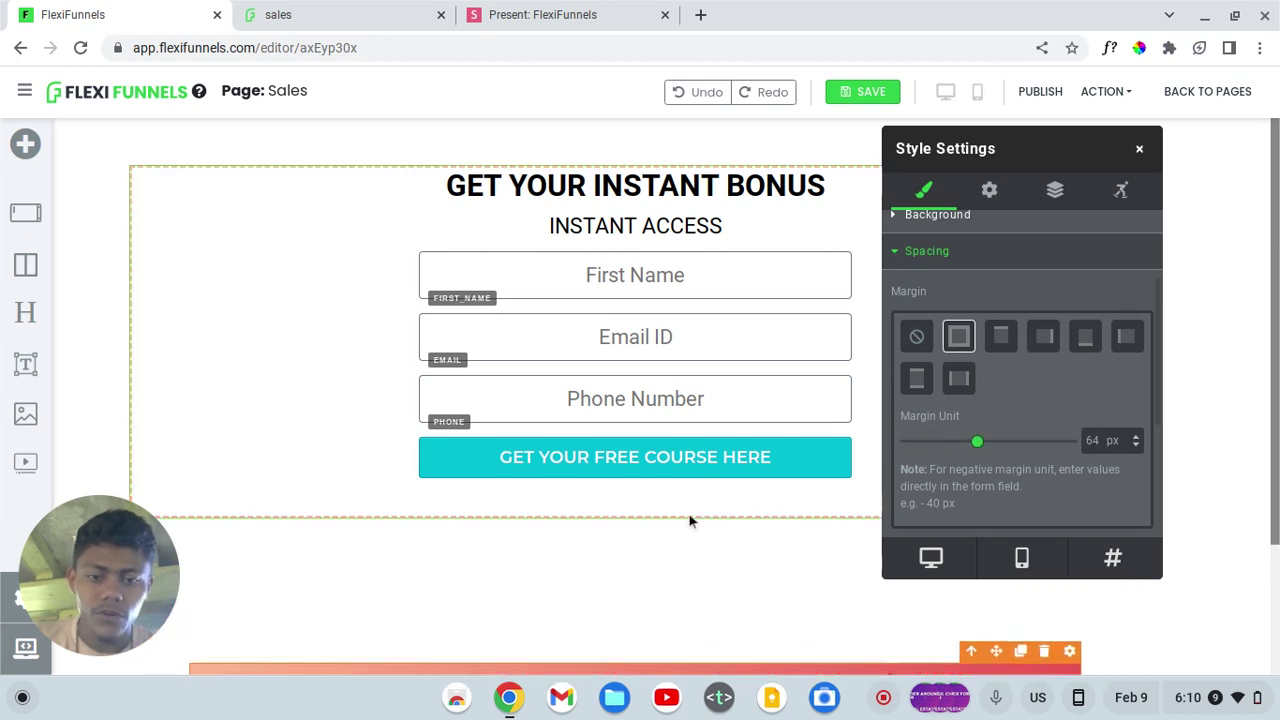
{"action": "scroll", "coordinate": [690, 520], "scroll_direction": "down", "scroll_amount": 2}
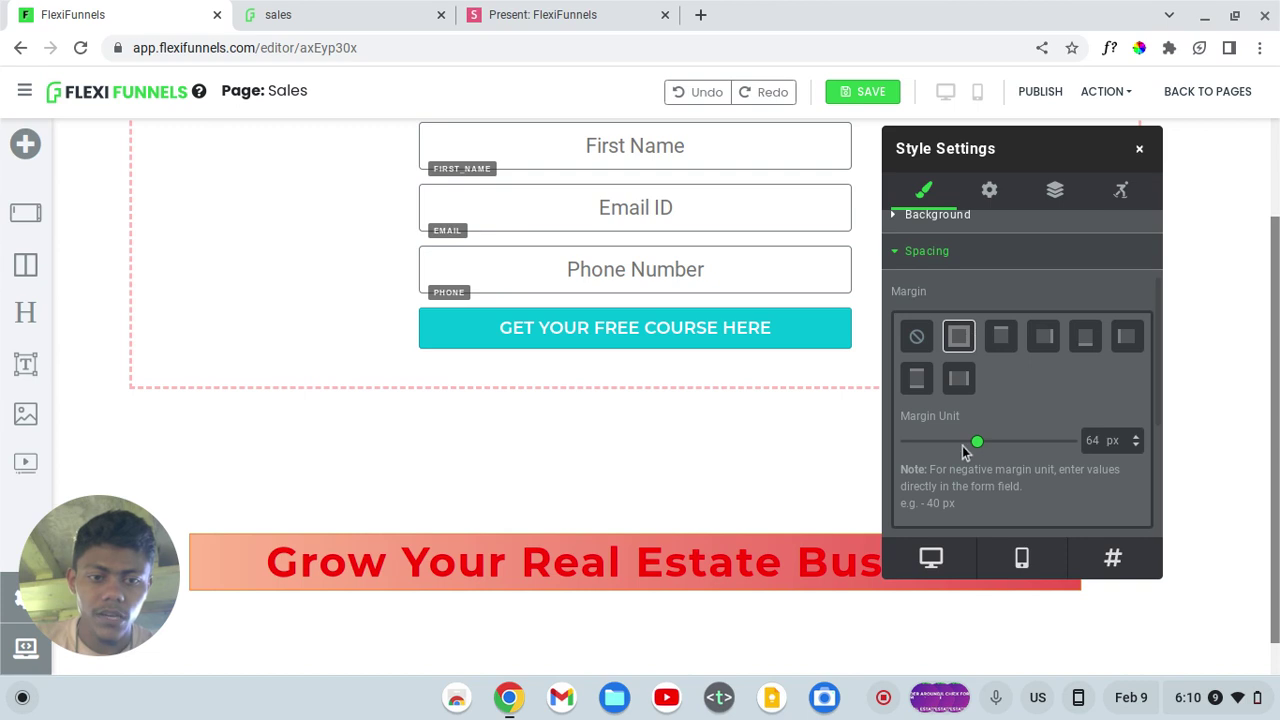
{"action": "left_click_drag", "start_coordinate": [980, 442], "coordinate": [860, 486]}
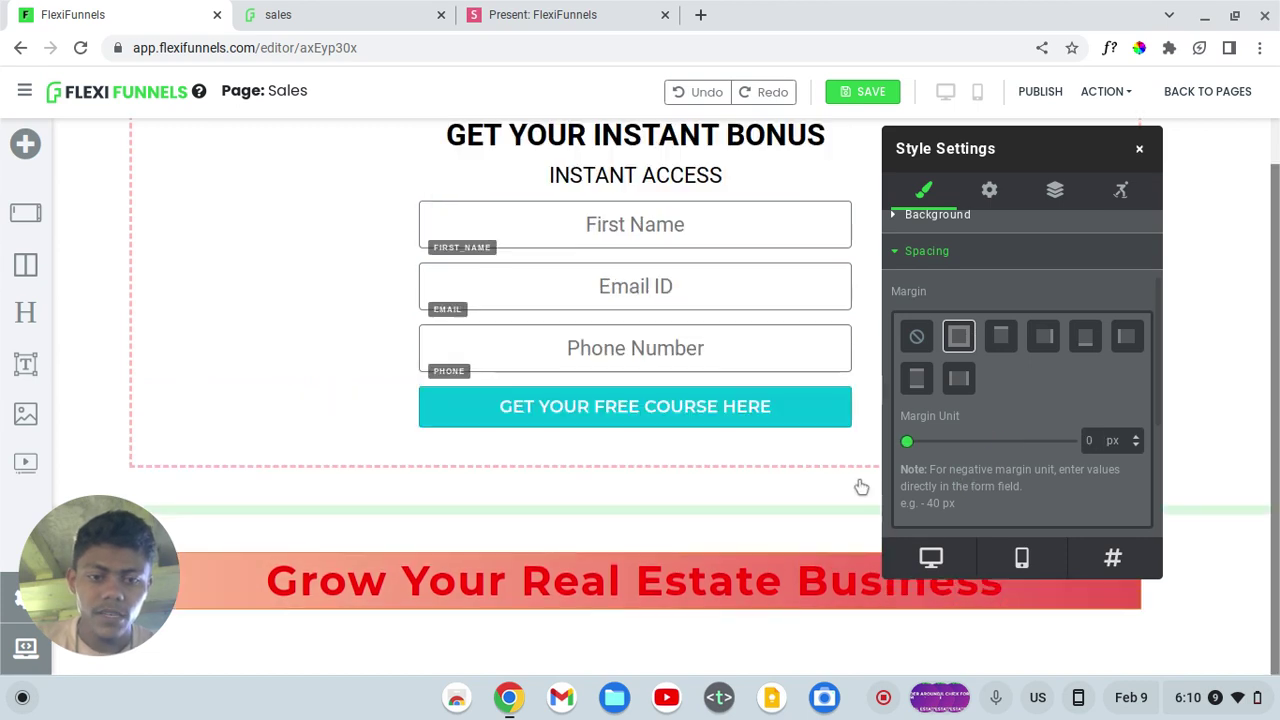
- Switch the page to the mobile view and set the headline's text size to 20 px there
{"action": "left_click", "coordinate": [977, 91]}
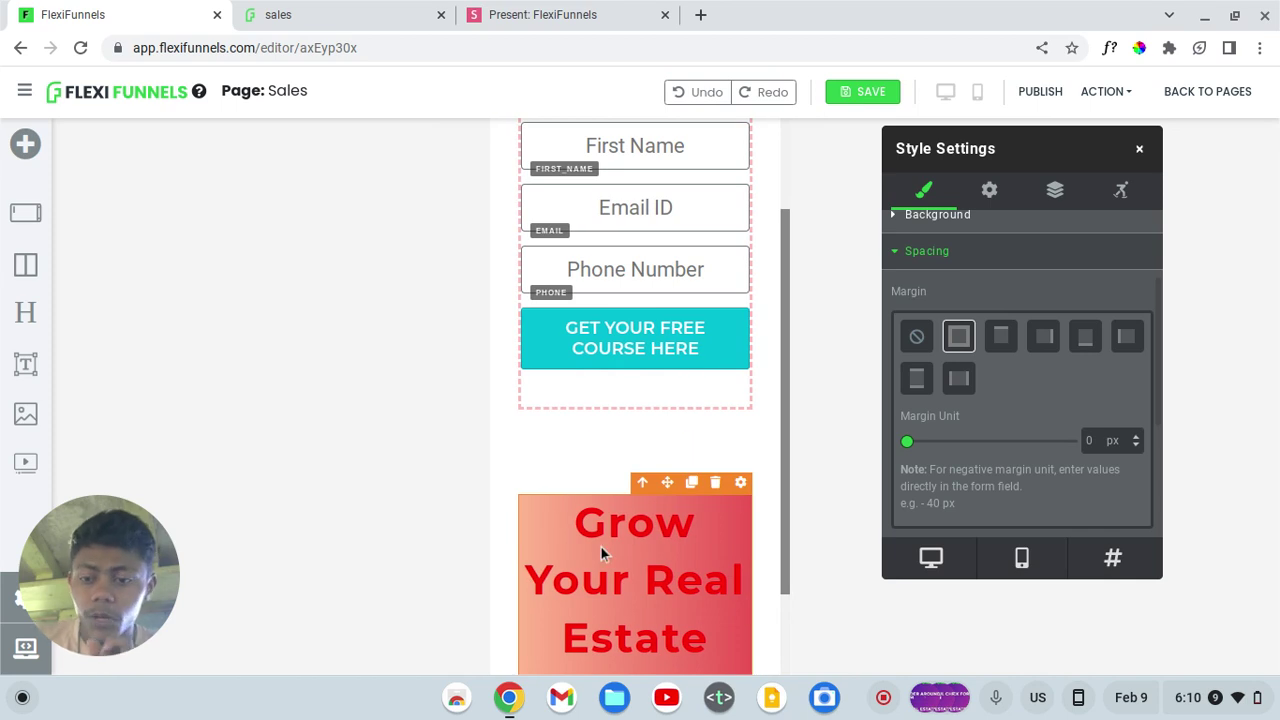
{"action": "scroll", "coordinate": [954, 251], "scroll_direction": "up", "scroll_amount": 3}
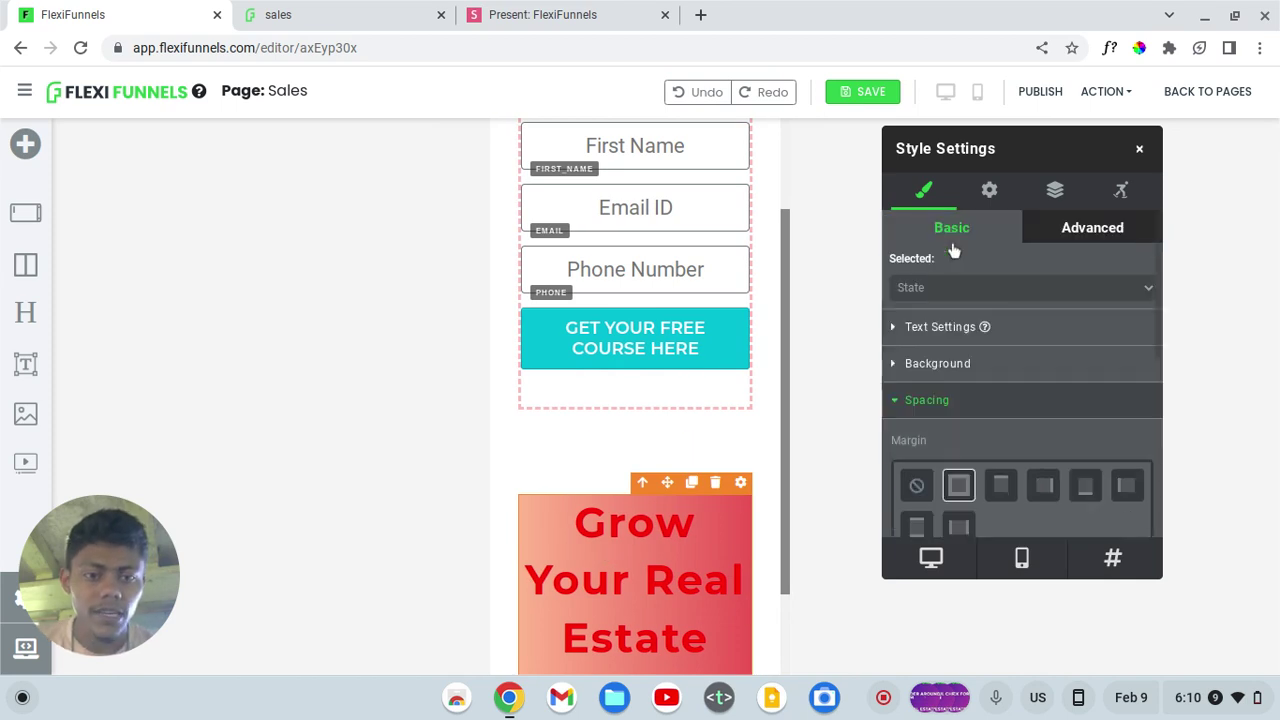
{"action": "left_click", "coordinate": [897, 331]}
{"action": "scroll", "coordinate": [1049, 363], "scroll_direction": "down", "scroll_amount": 2}
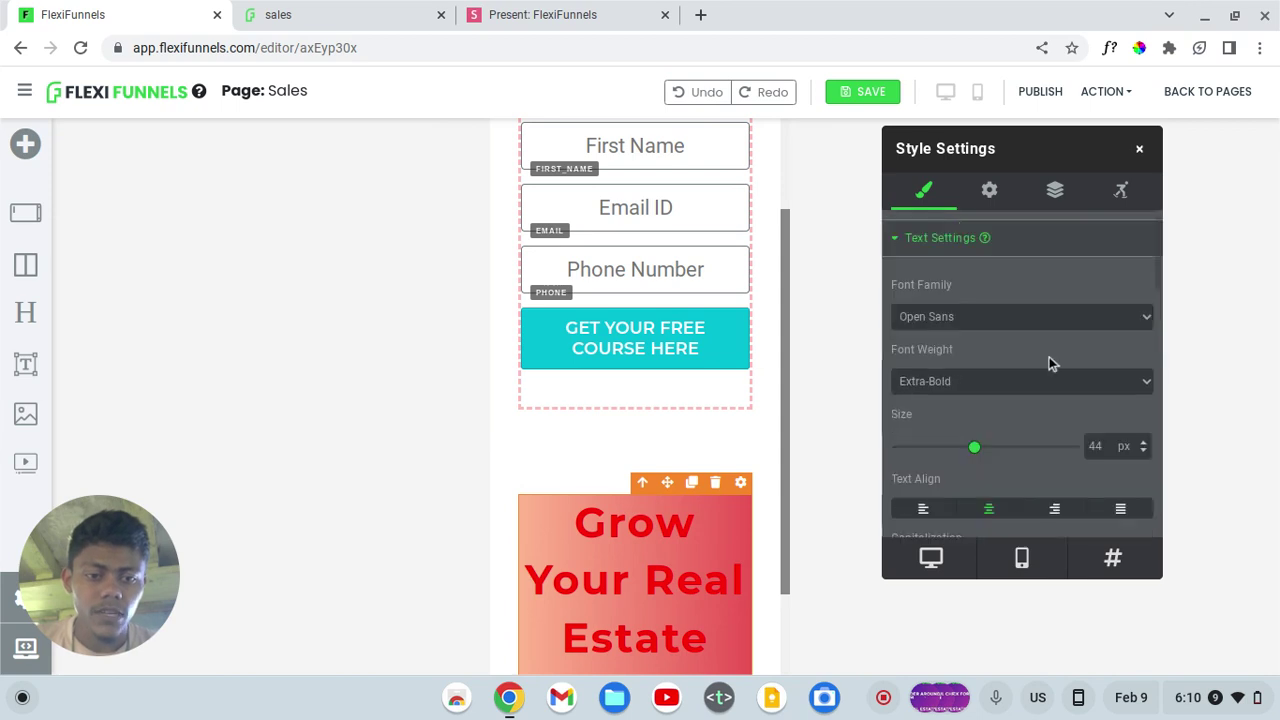
{"action": "left_click_drag", "start_coordinate": [977, 423], "coordinate": [931, 425]}
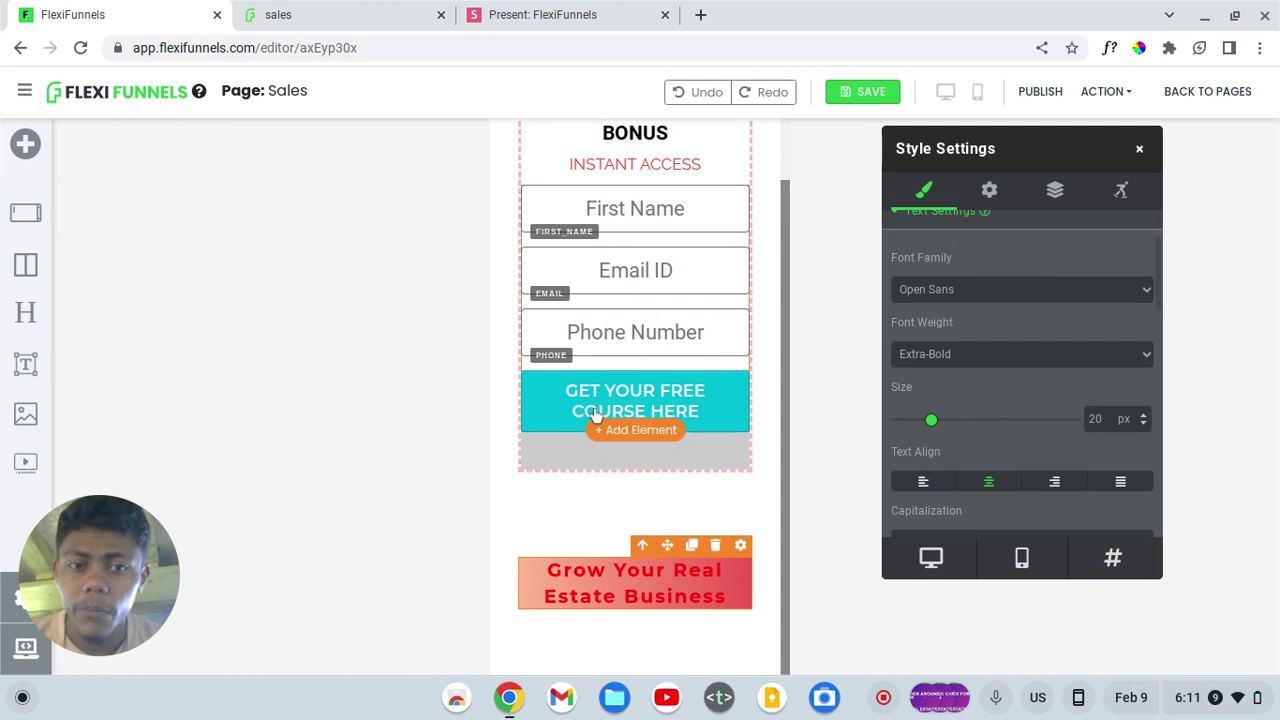
- Return to the desktop view, then save and publish the Sales page
{"action": "left_click", "coordinate": [946, 93]}
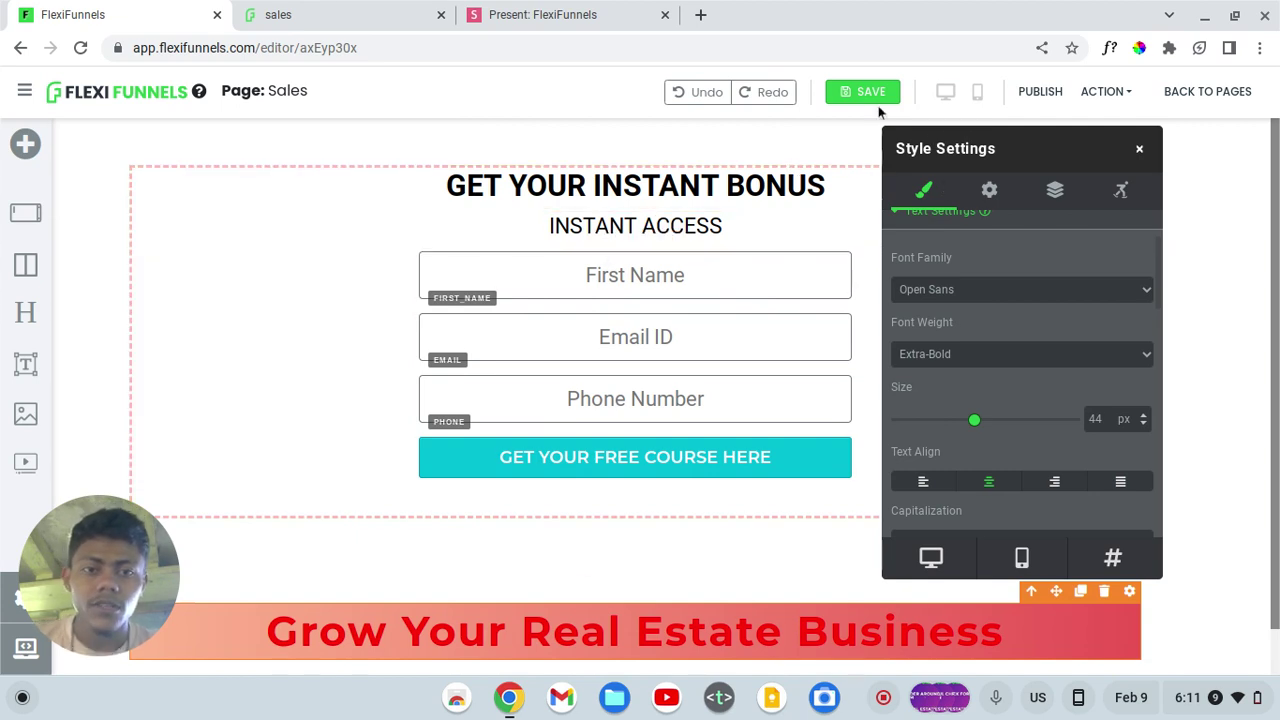
{"action": "left_click", "coordinate": [868, 93]}
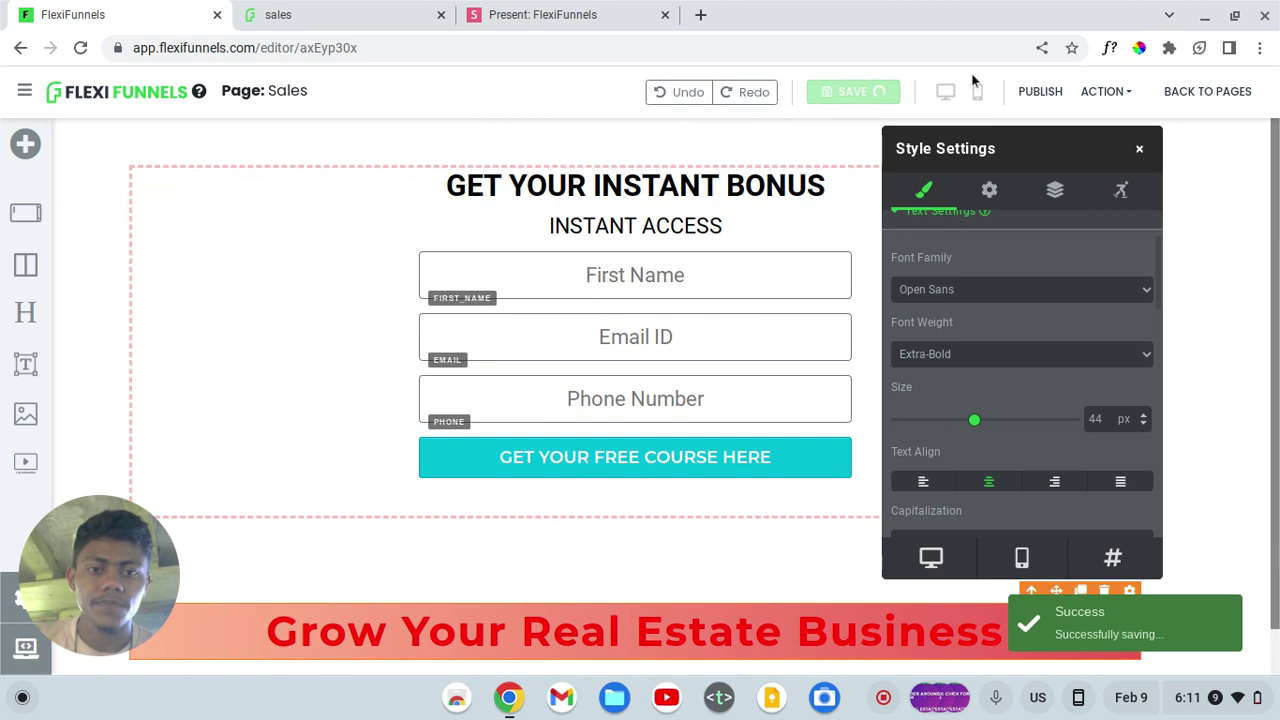
{"action": "left_click", "coordinate": [1052, 91]}
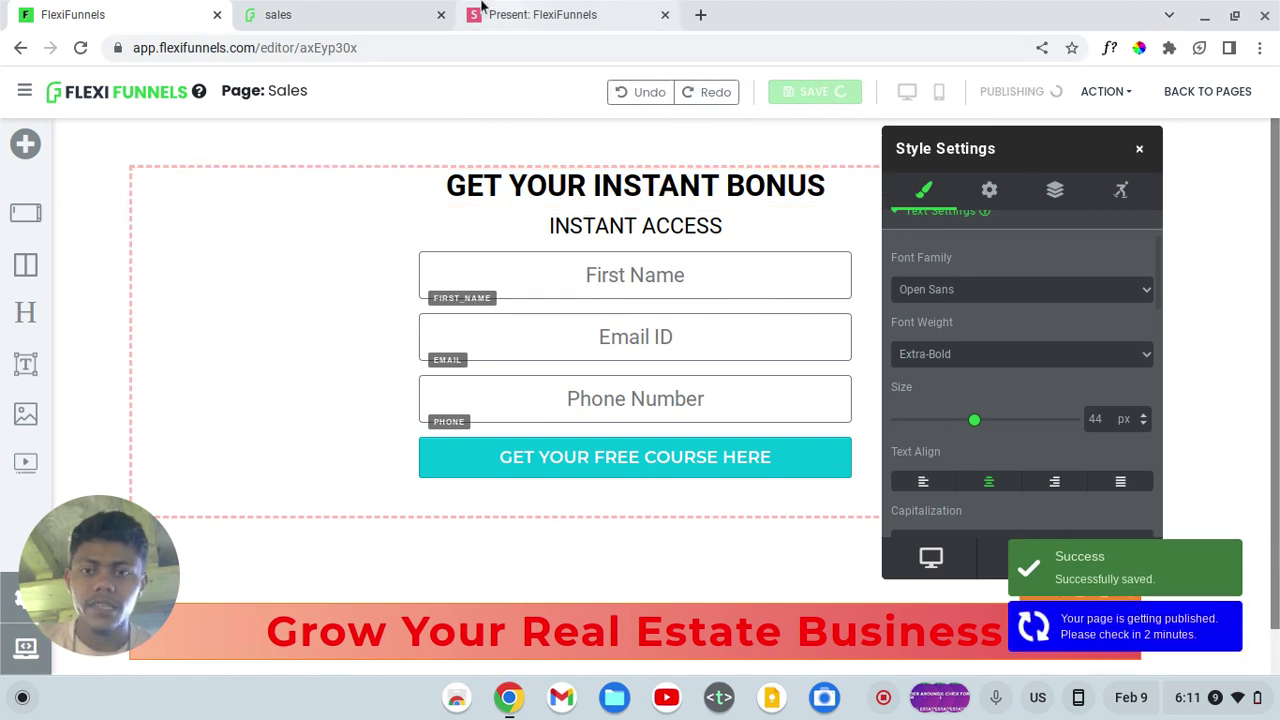
- Reload the live sales page in its browser tab to check the published headline, and return to the page editor
{"action": "left_click", "coordinate": [380, 10]}
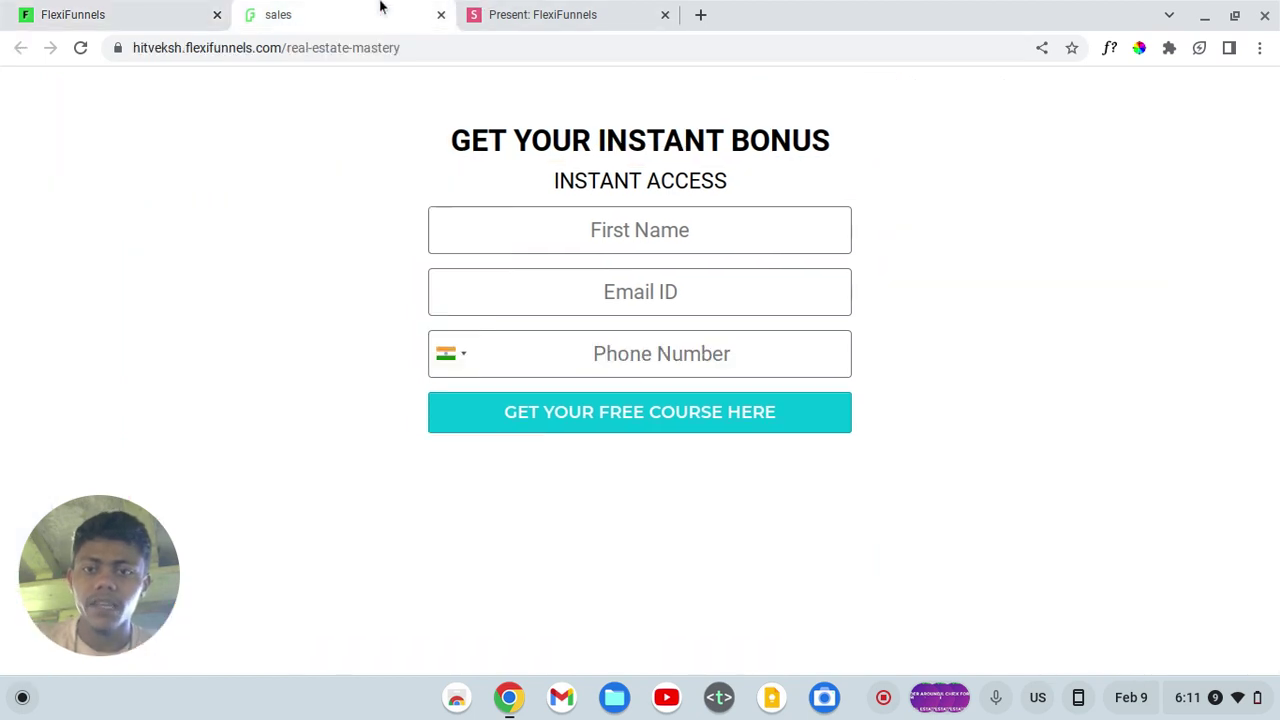
{"action": "right_click", "coordinate": [271, 282]}
{"action": "left_click", "coordinate": [338, 347]}
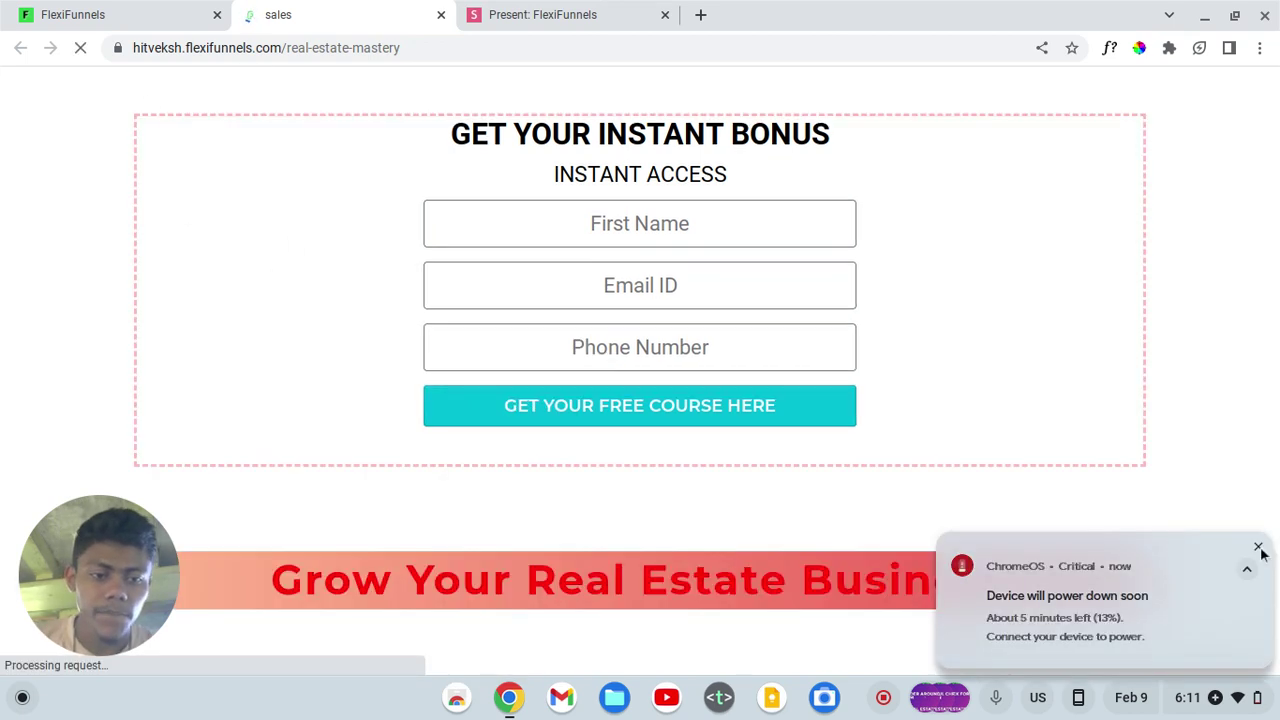
{"action": "left_click", "coordinate": [1259, 547]}
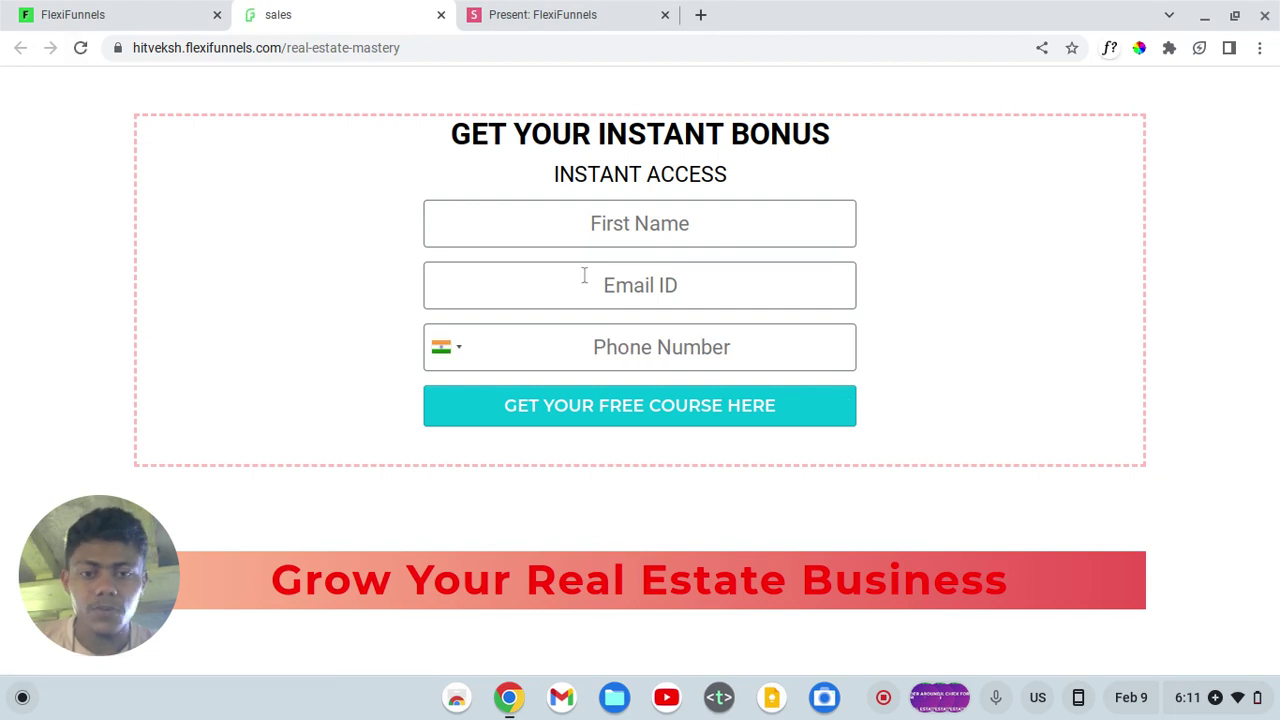
{"action": "left_click", "coordinate": [183, 12]}
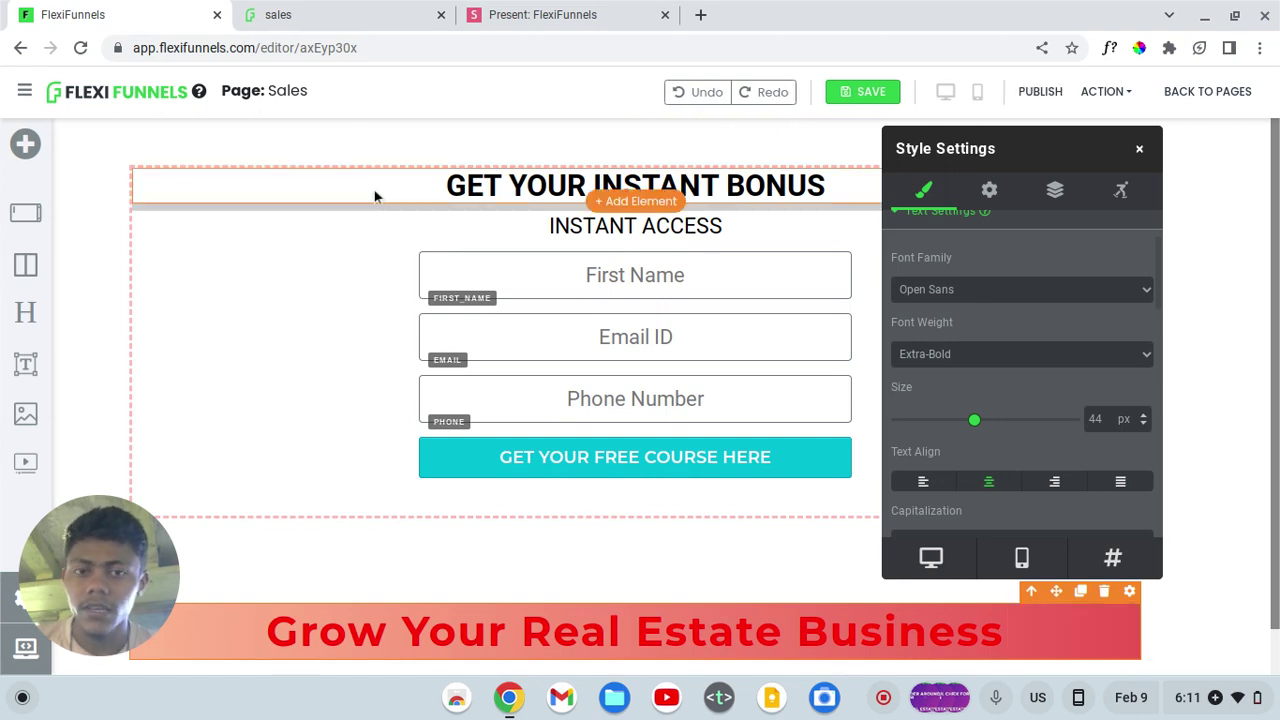
{"action": "scroll", "coordinate": [715, 293], "scroll_direction": "down", "scroll_amount": 2}
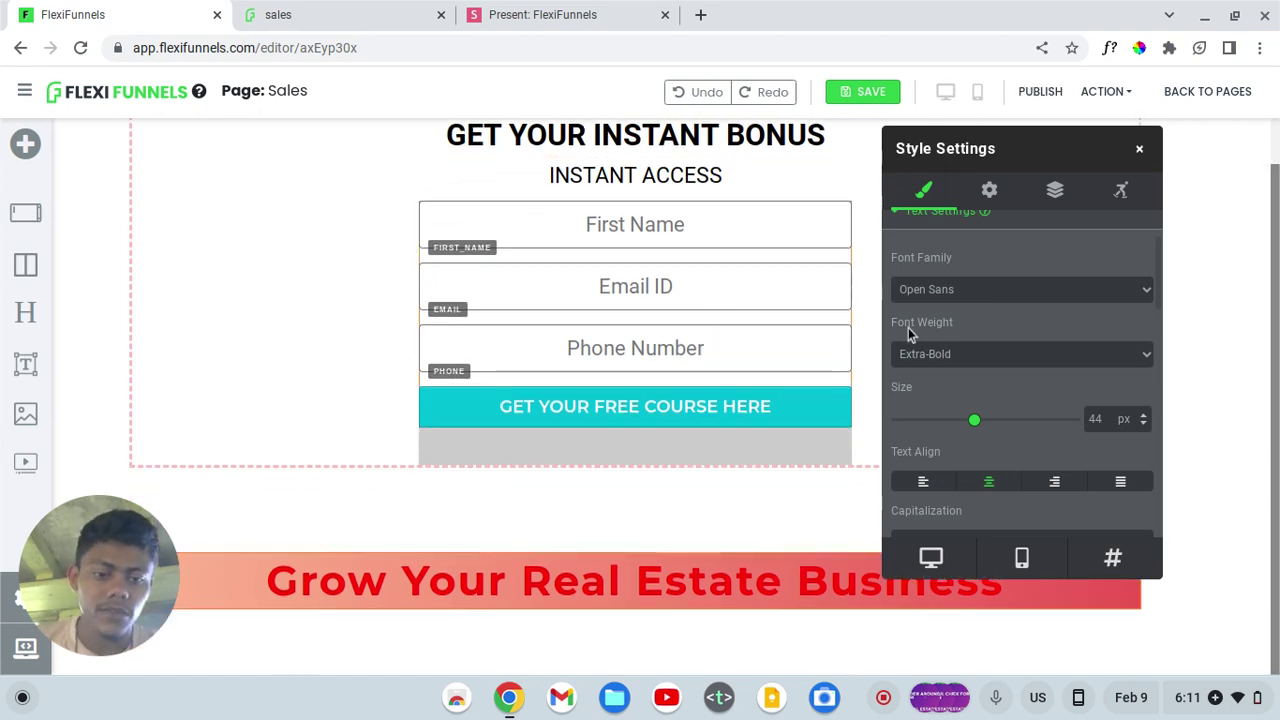